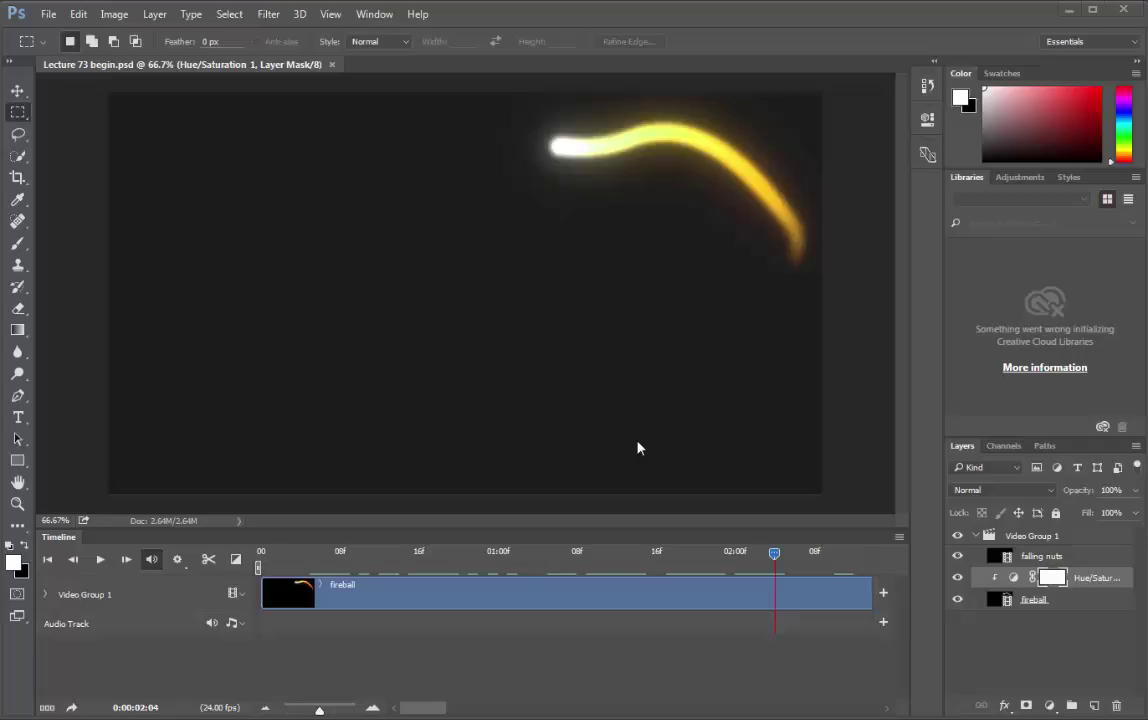
Step: Zoom out the timeline and delete the Hue/Saturation 1 adjustment layer
{"action": "left_click", "coordinate": [643, 626]}
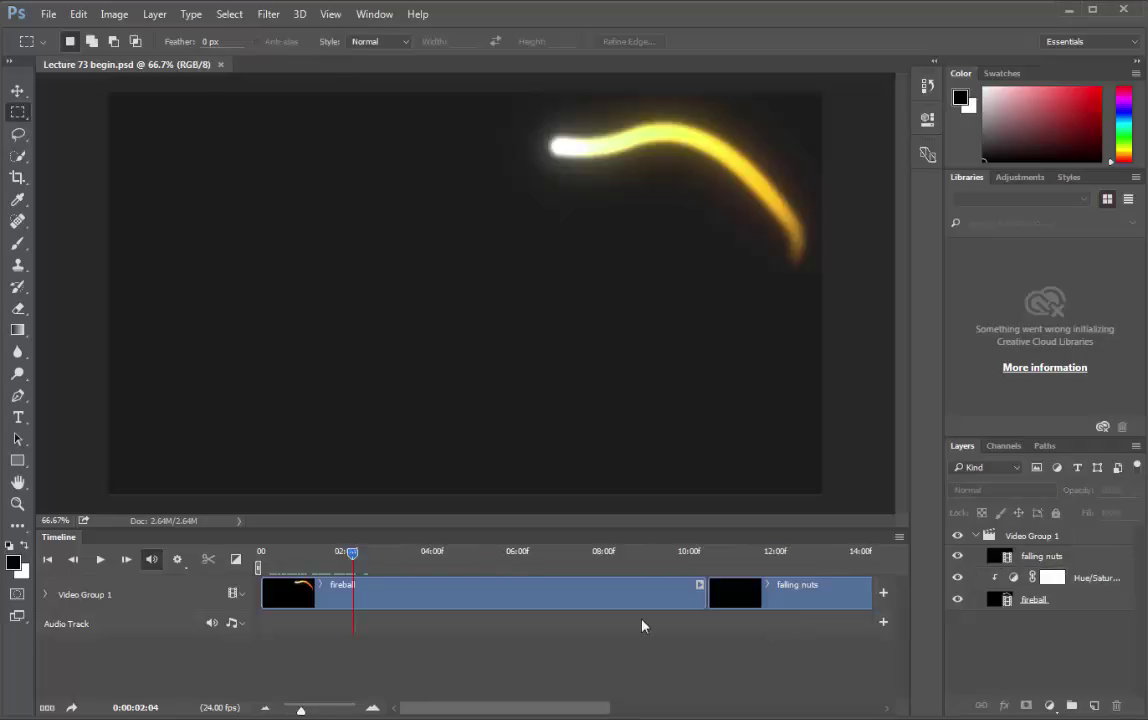
{"action": "left_click", "coordinate": [1079, 584]}
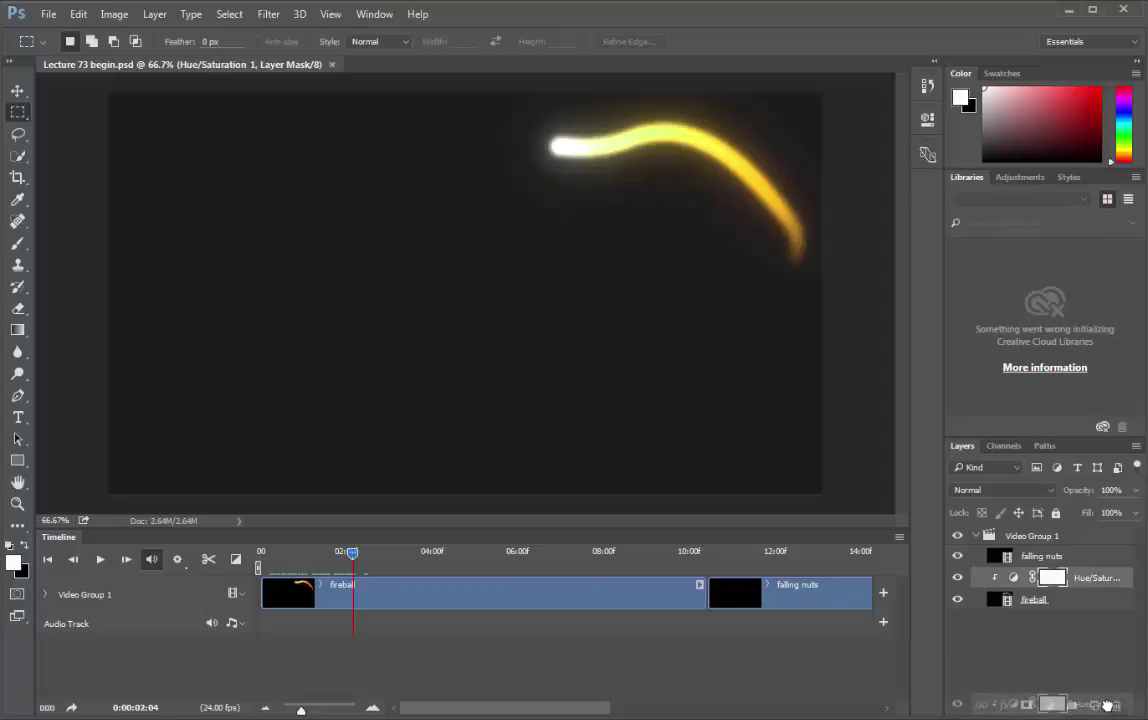
{"action": "key", "text": "Delete"}
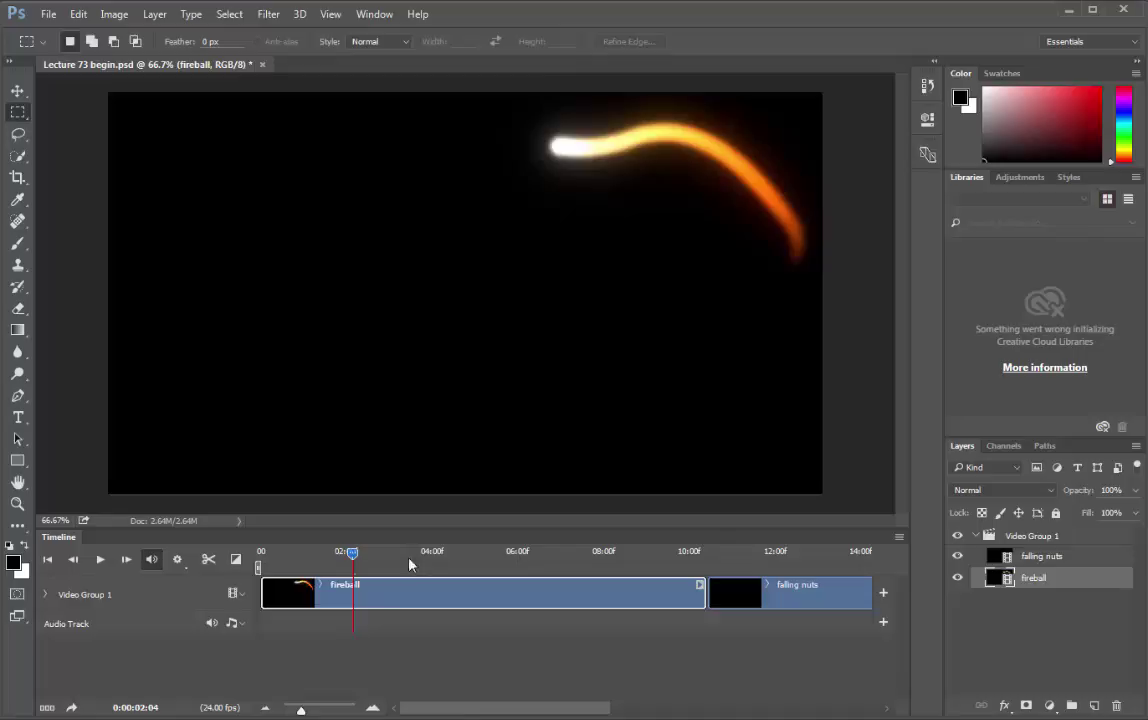
Step: From the first frame, hide the fireball layer and type the title in a box near the canvas centre
{"action": "left_click", "coordinate": [250, 558]}
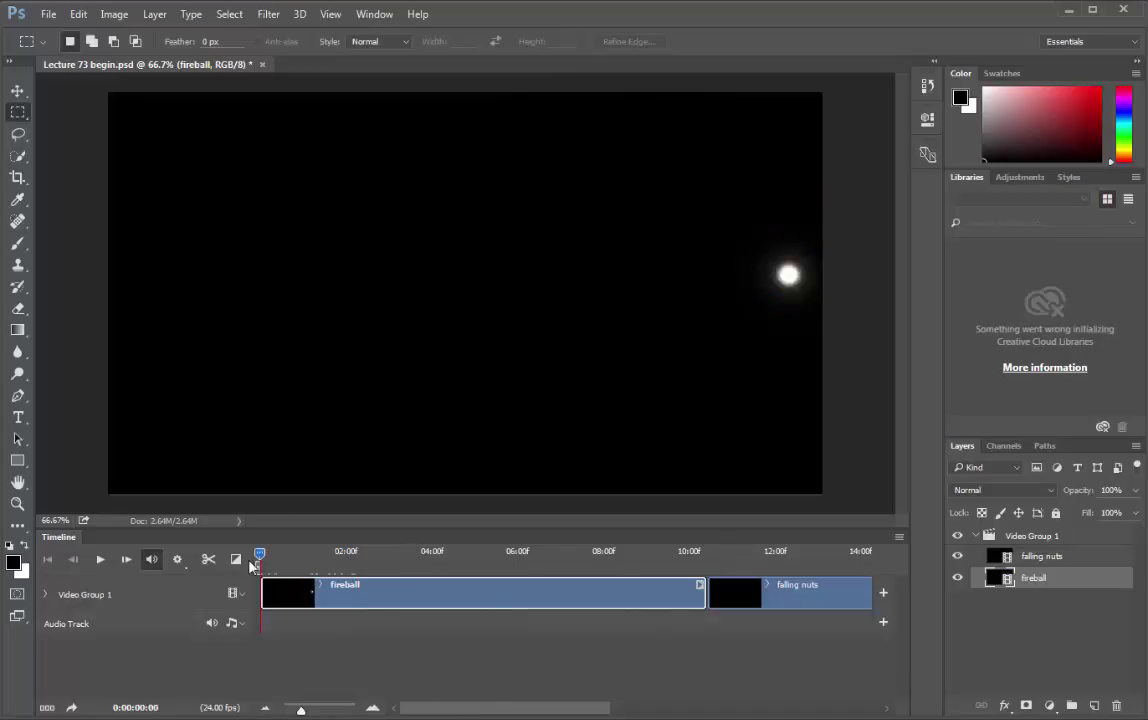
{"action": "left_click", "coordinate": [957, 578]}
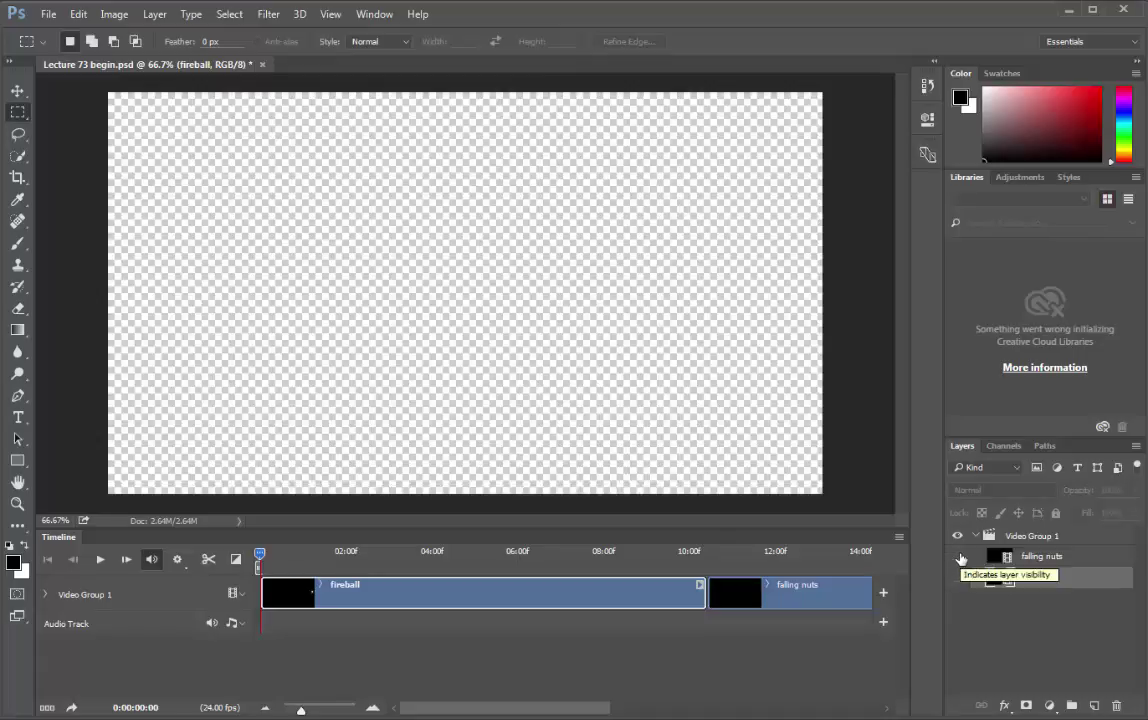
{"action": "left_click", "coordinate": [18, 417]}
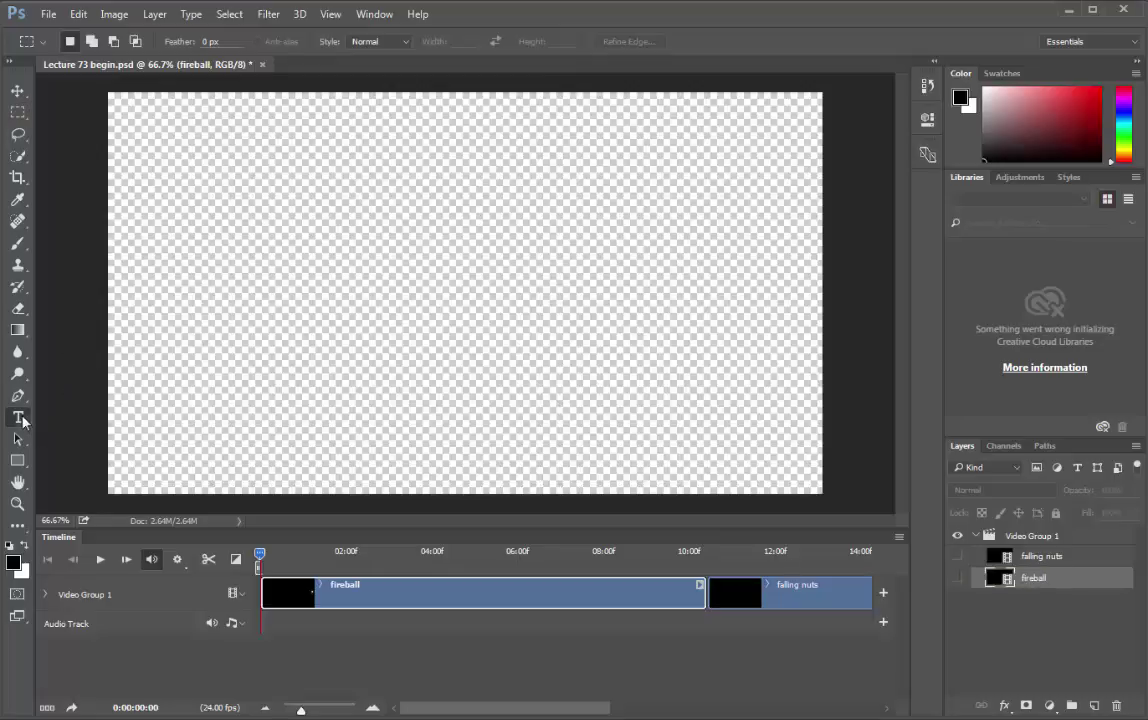
{"action": "left_click_drag", "start_coordinate": [354, 233], "coordinate": [554, 344]}
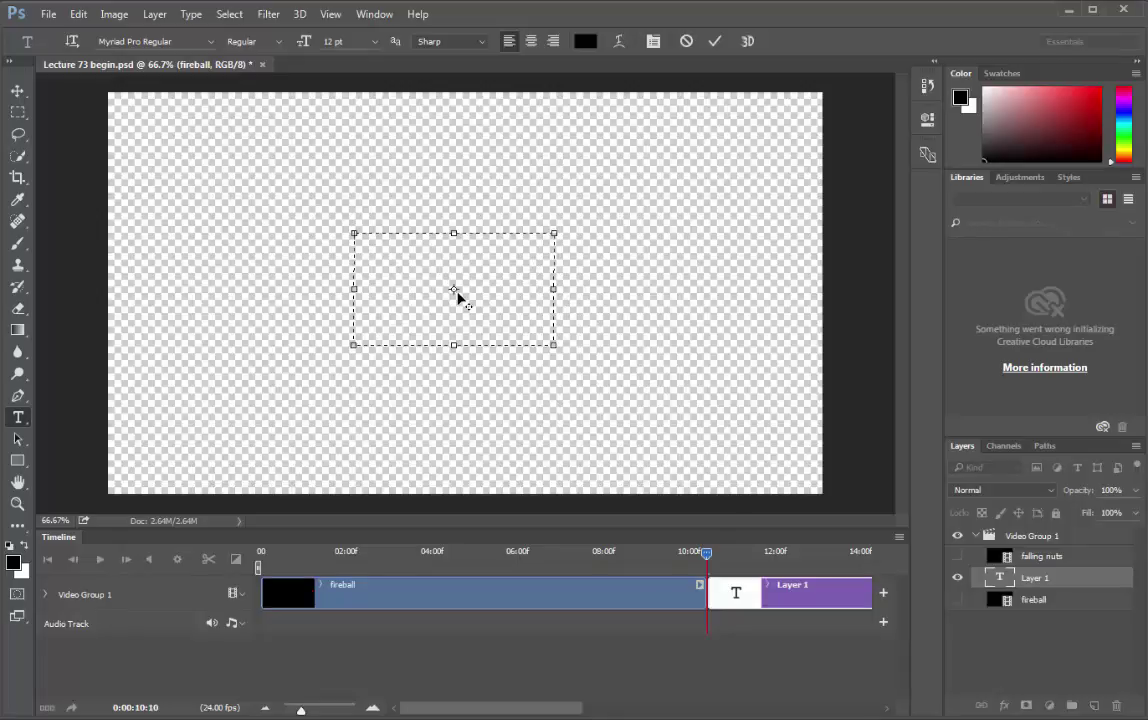
{"action": "type", "text": "Fireball"}
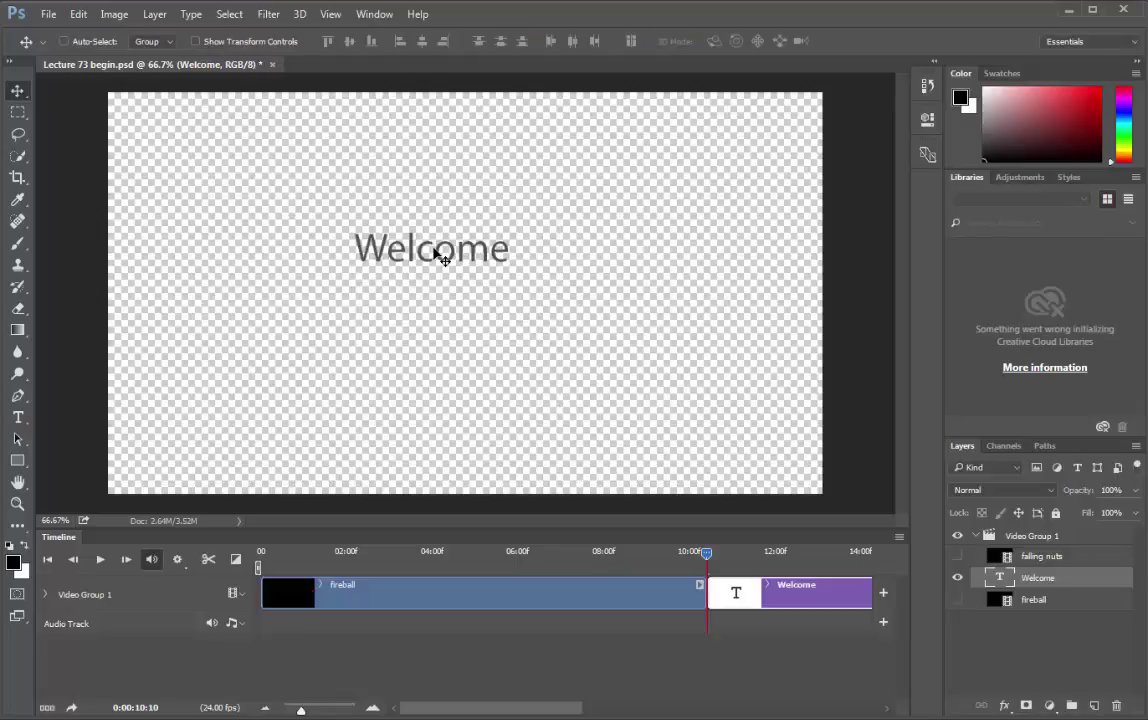
Step: Centre the Welcome text and change its colour to light grey #9e9b9b
{"action": "left_click_drag", "start_coordinate": [441, 251], "coordinate": [474, 281]}
{"action": "key", "text": "t"}
{"action": "left_click", "coordinate": [587, 41]}
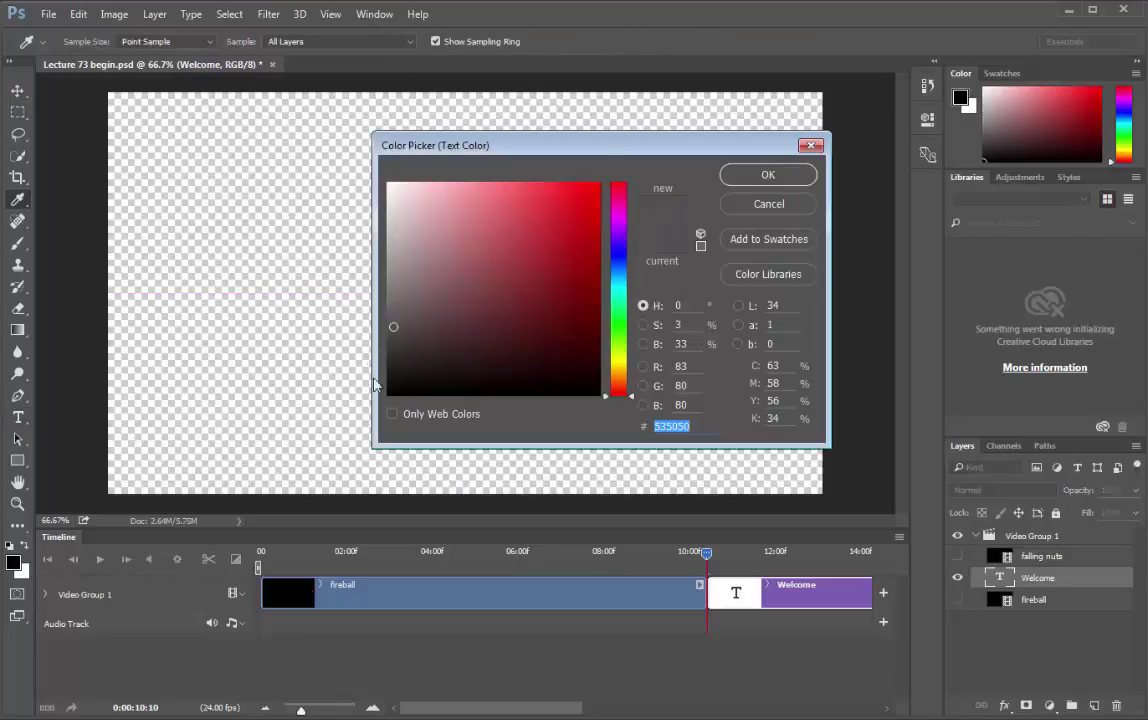
{"action": "left_click_drag", "start_coordinate": [393, 326], "coordinate": [392, 261]}
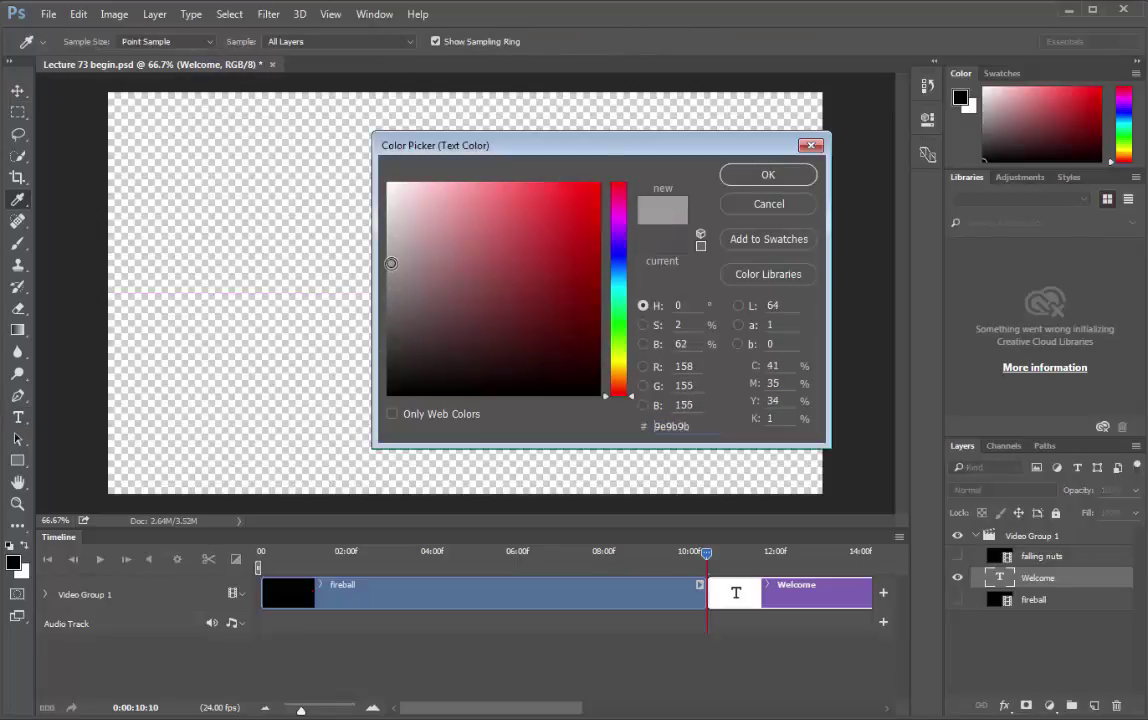
{"action": "key", "text": "Return"}
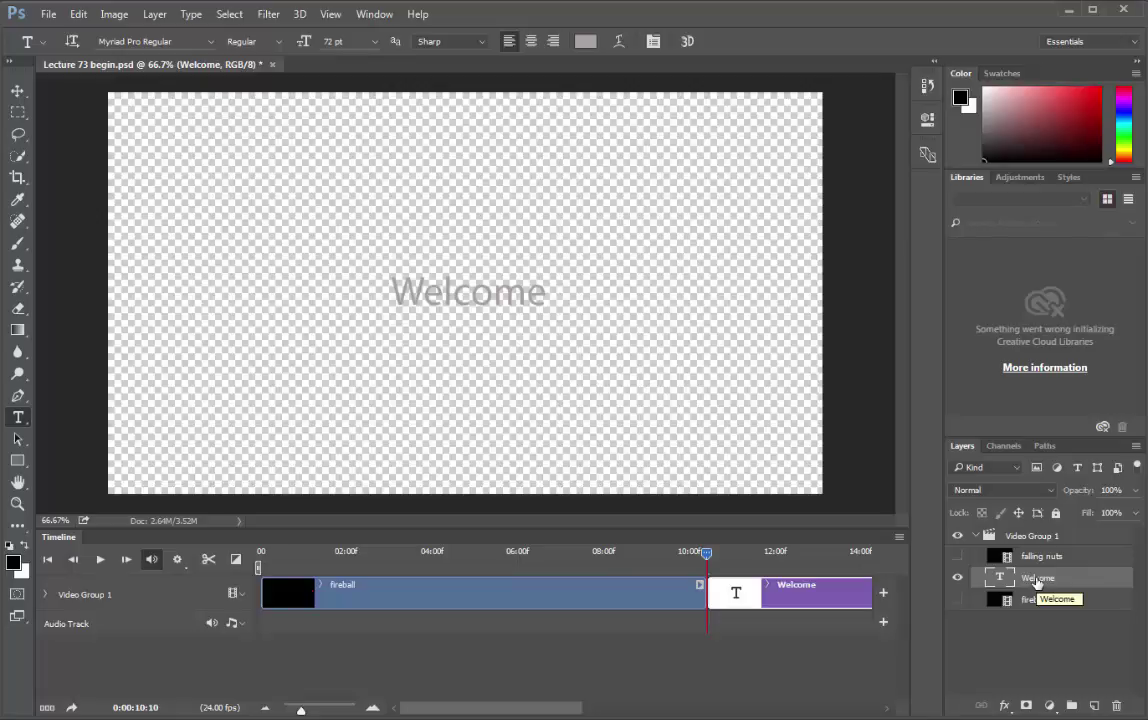
Step: Drag the Welcome layer below fireball and out of Video Group 1 onto its own track
{"action": "left_click_drag", "start_coordinate": [1036, 583], "coordinate": [1037, 608]}
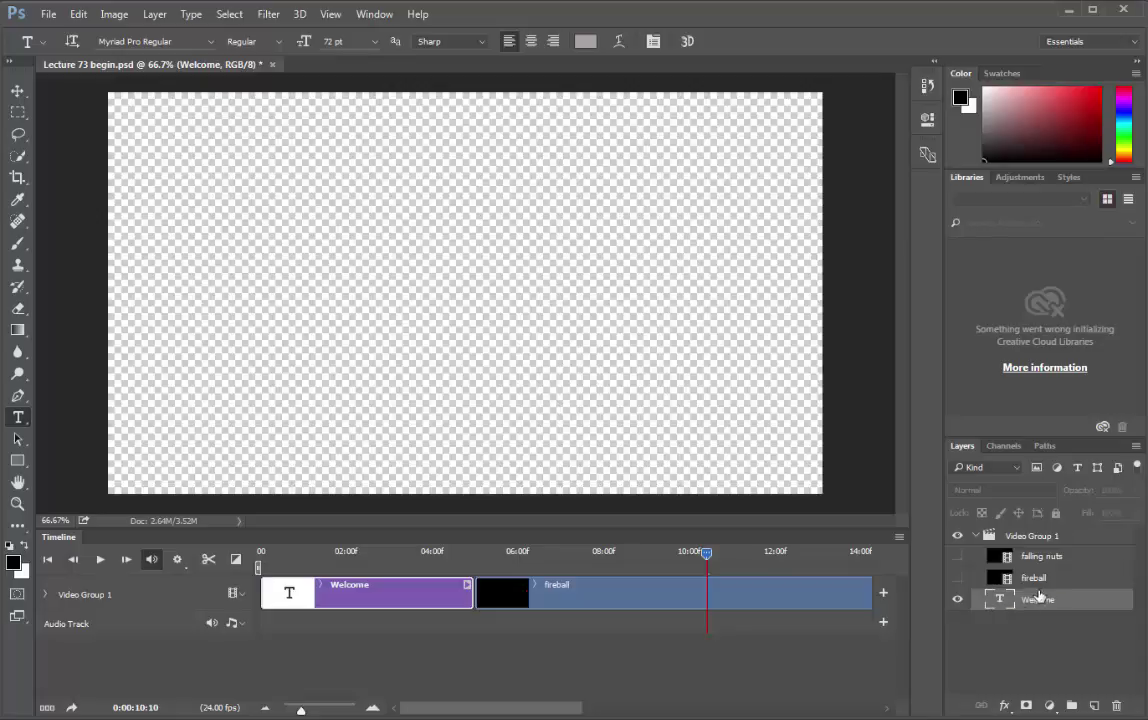
{"action": "left_click_drag", "start_coordinate": [1037, 603], "coordinate": [1040, 642]}
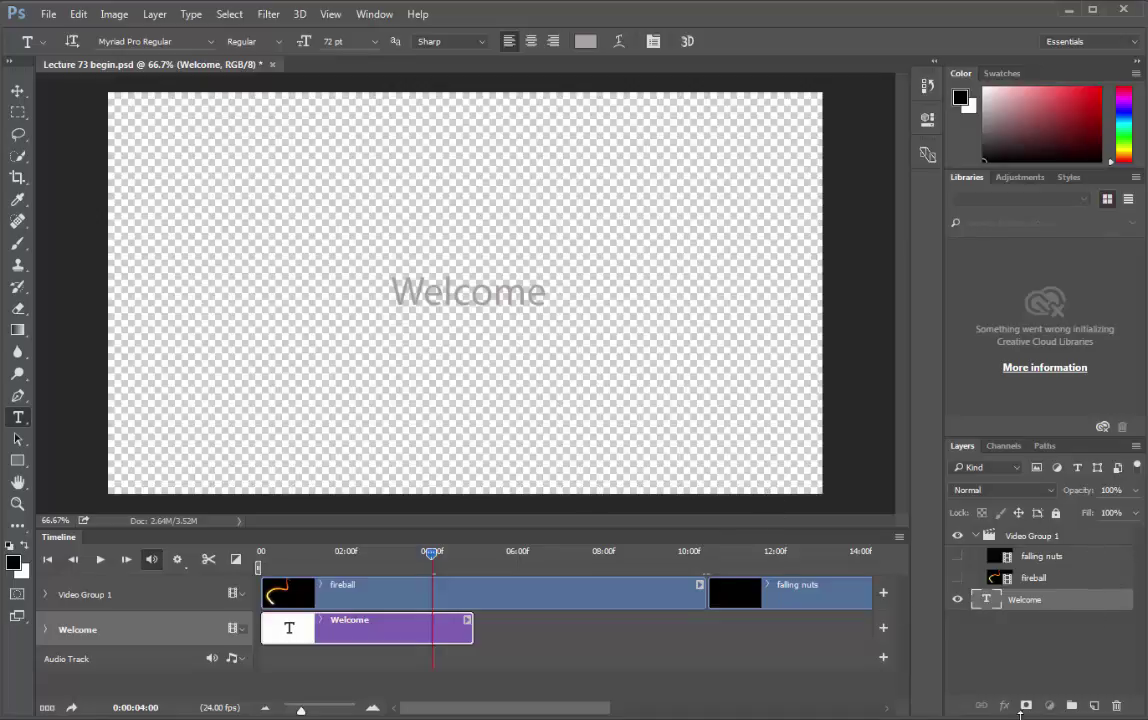
Step: Discard a stray new layer and return the playhead to the timeline start
{"action": "left_click", "coordinate": [1094, 708]}
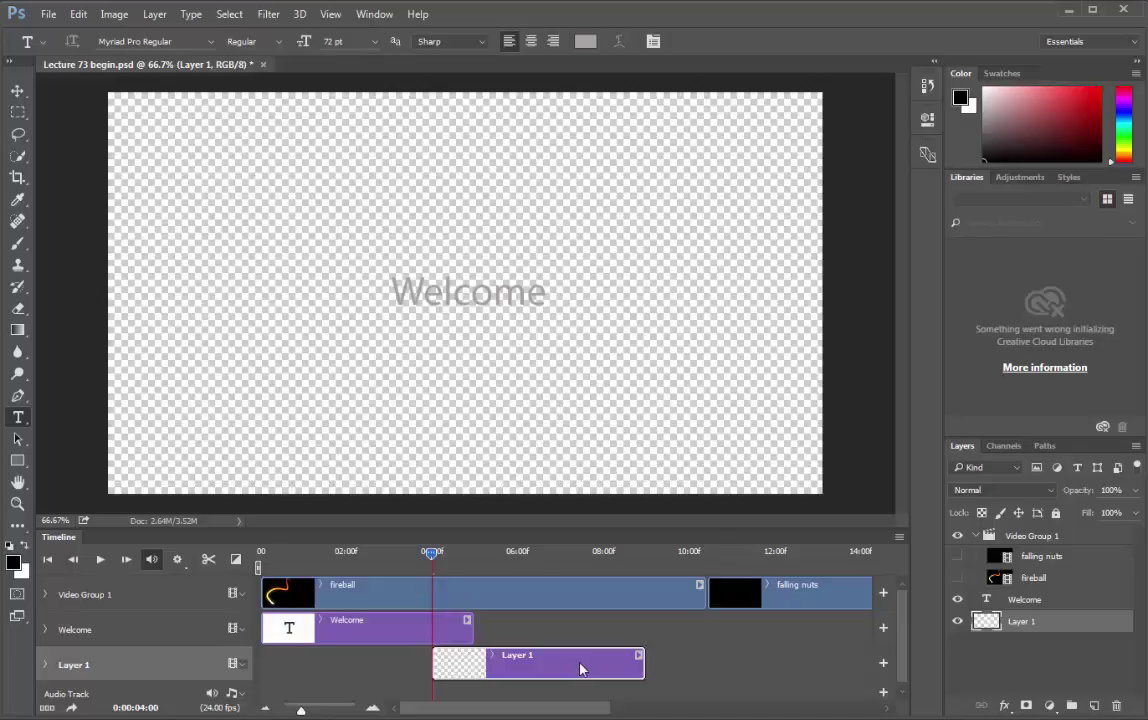
{"action": "key", "text": "Delete"}
{"action": "left_click", "coordinate": [458, 553]}
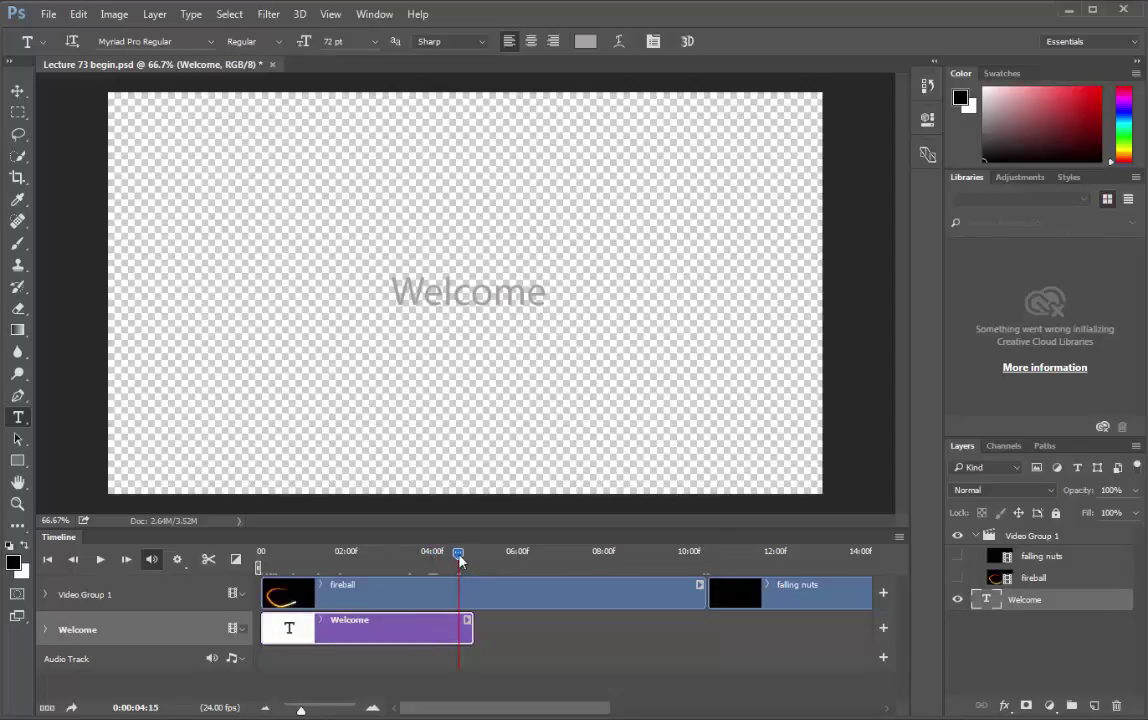
{"action": "key", "text": "Home"}
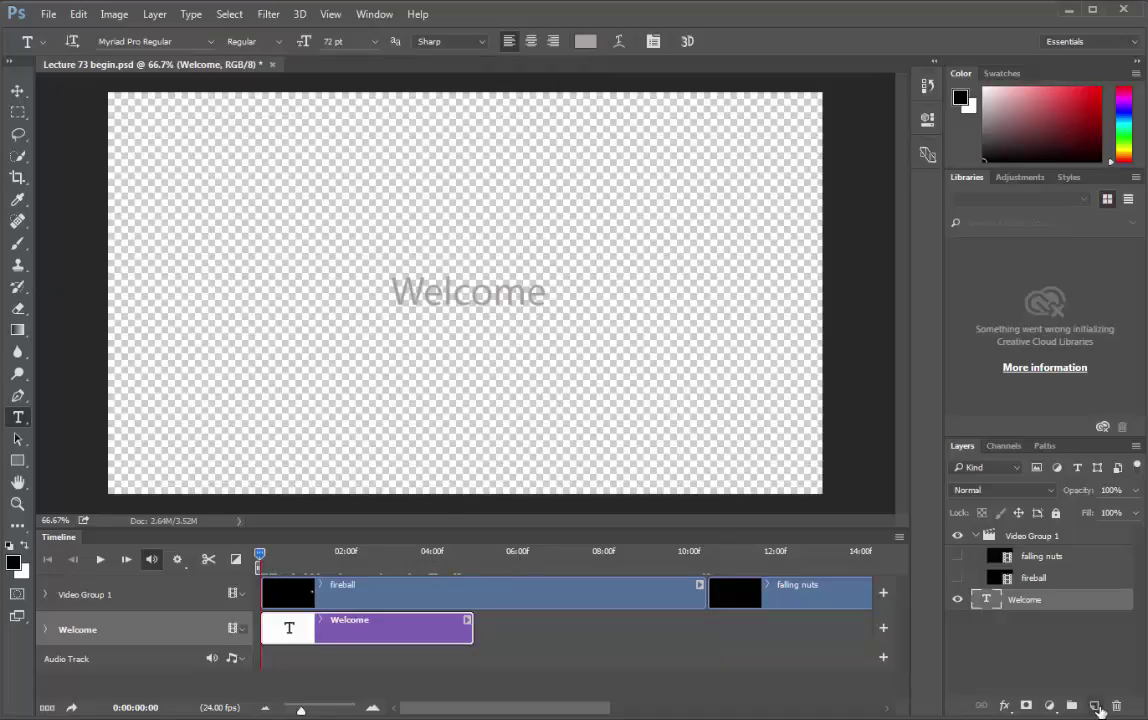
Step: Add a new layer named 'Black screen 1' and fill it with black
{"action": "left_click", "coordinate": [1096, 706]}
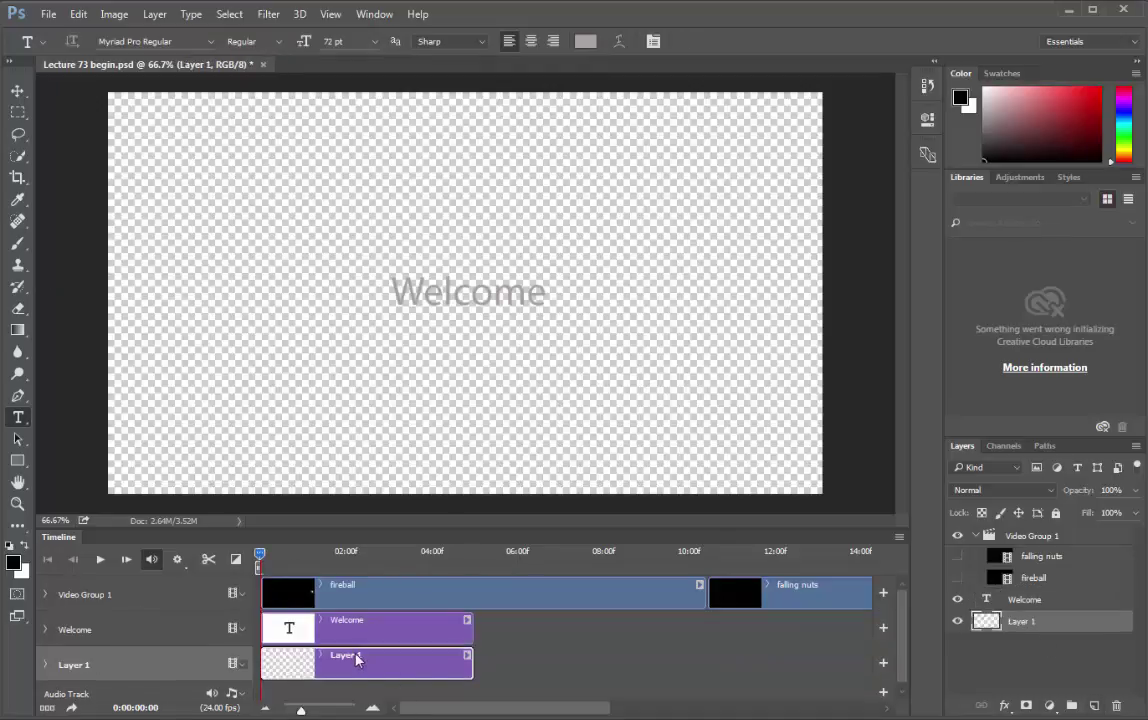
{"action": "double_click", "coordinate": [1022, 621]}
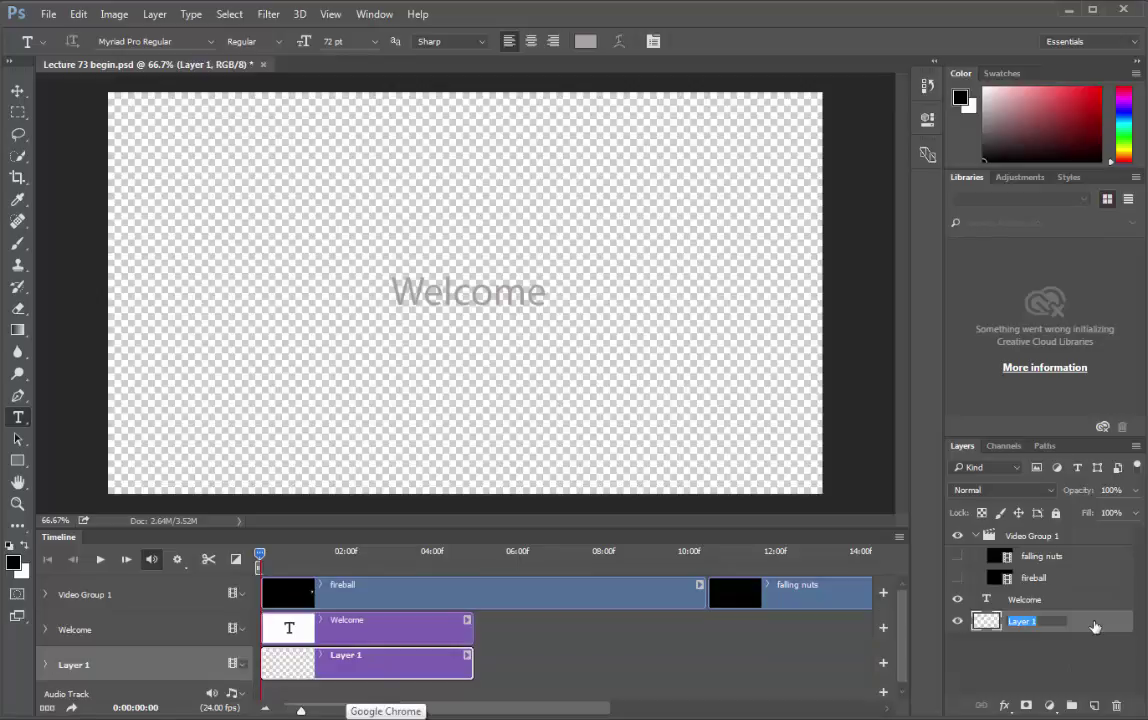
{"action": "type", "text": "Black sc"}
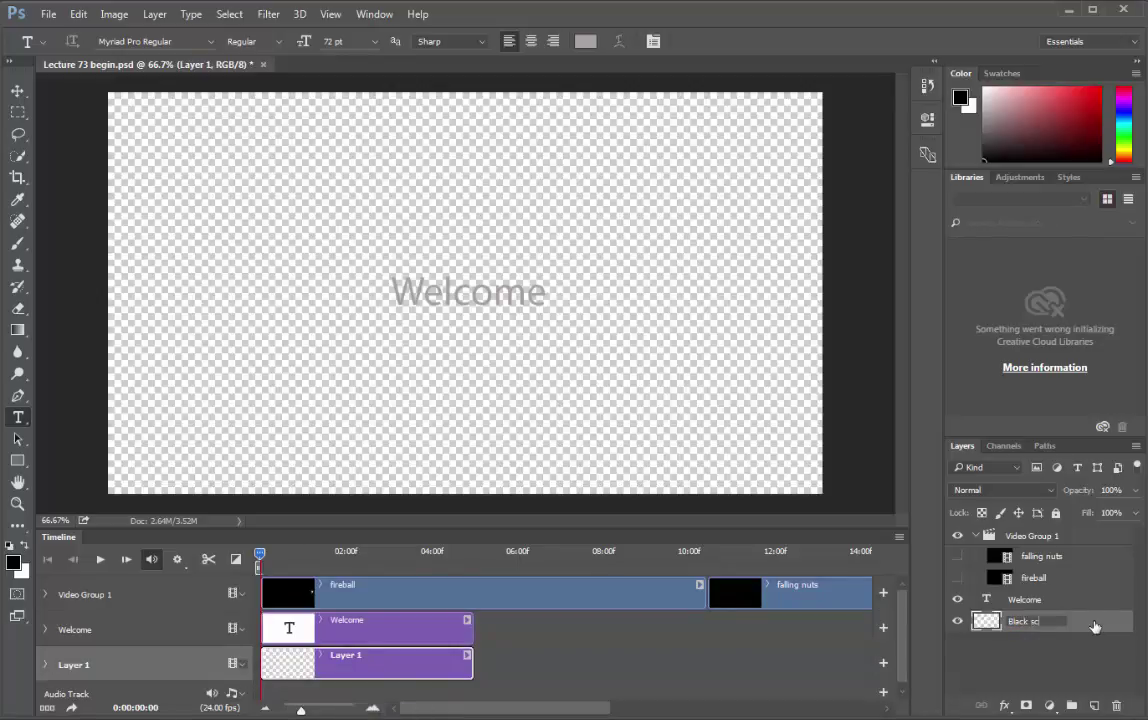
{"action": "type", "text": "reen 1"}
{"action": "key", "text": "Return"}
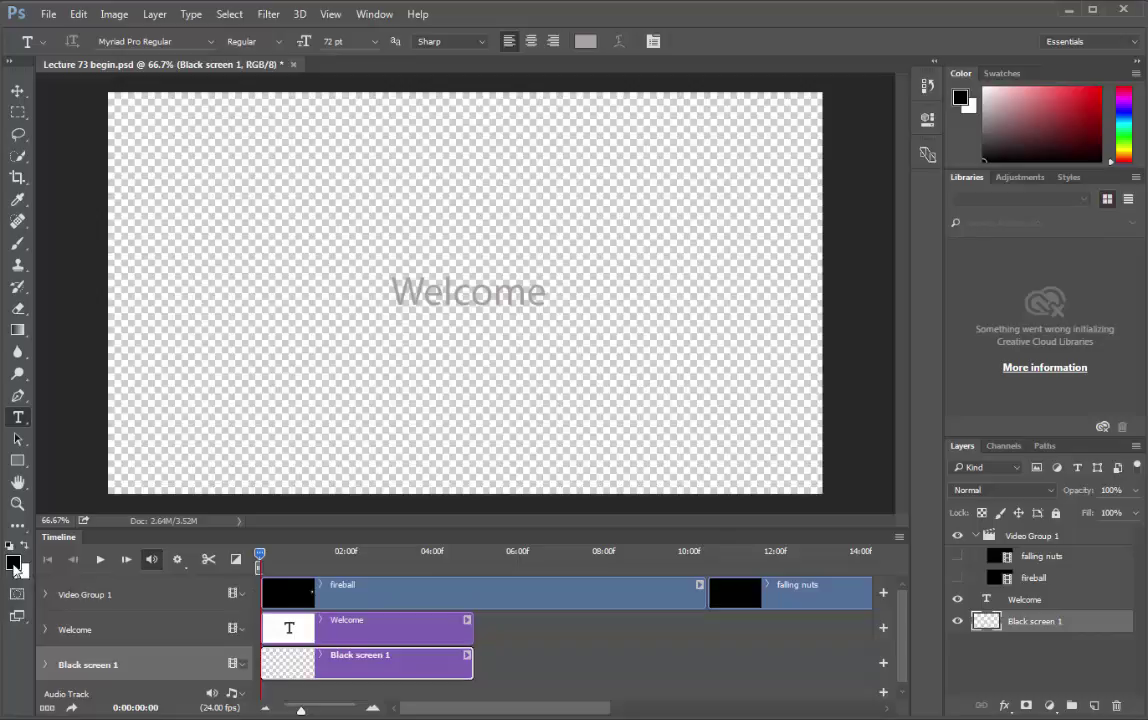
{"action": "key", "text": "alt+BackSpace"}
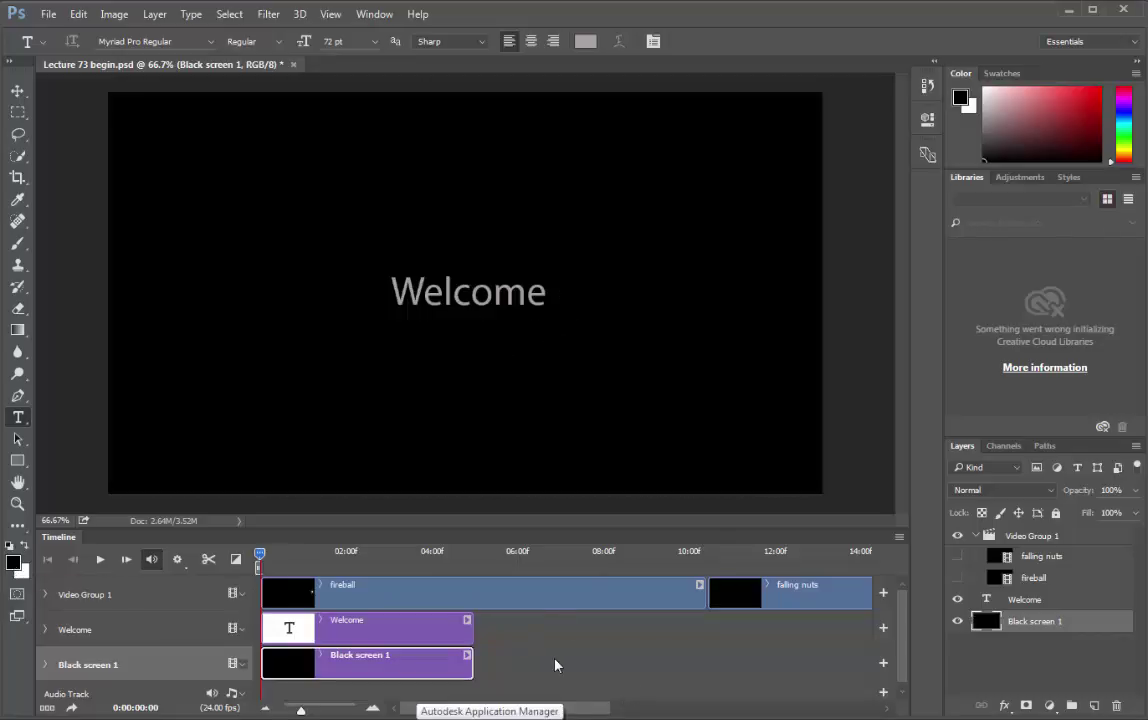
Step: Apply a Fade transition to the start of the Welcome clip and preview the fade-in
{"action": "left_click_drag", "start_coordinate": [262, 553], "coordinate": [233, 557]}
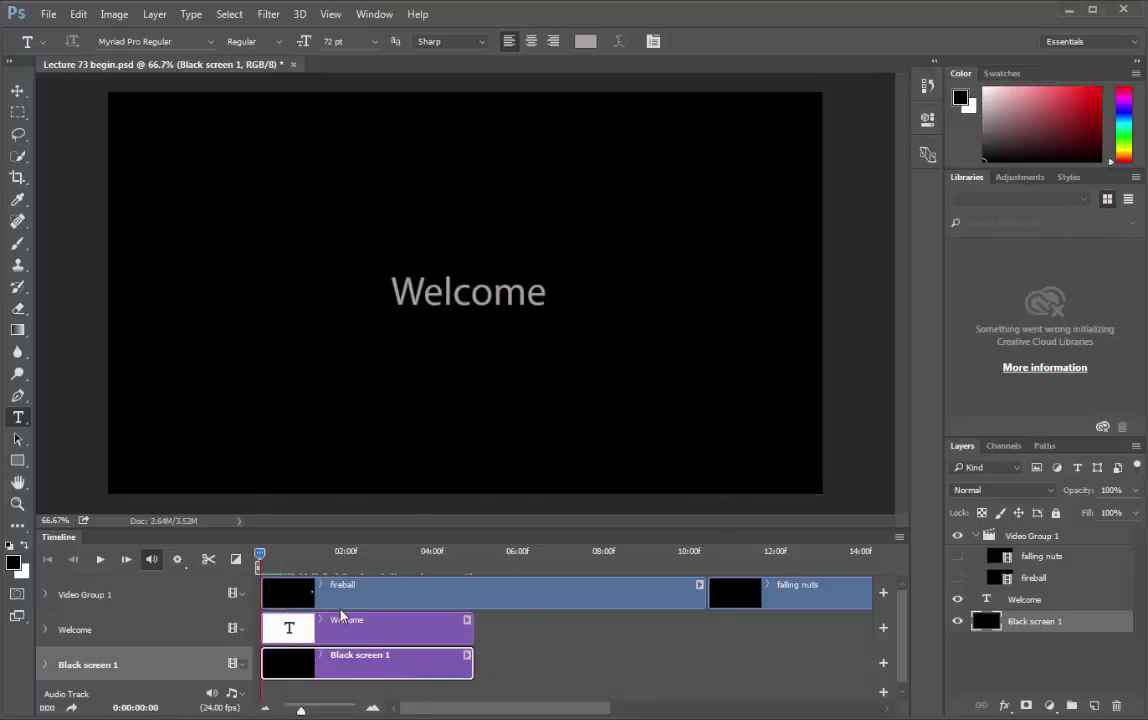
{"action": "left_click", "coordinate": [397, 636]}
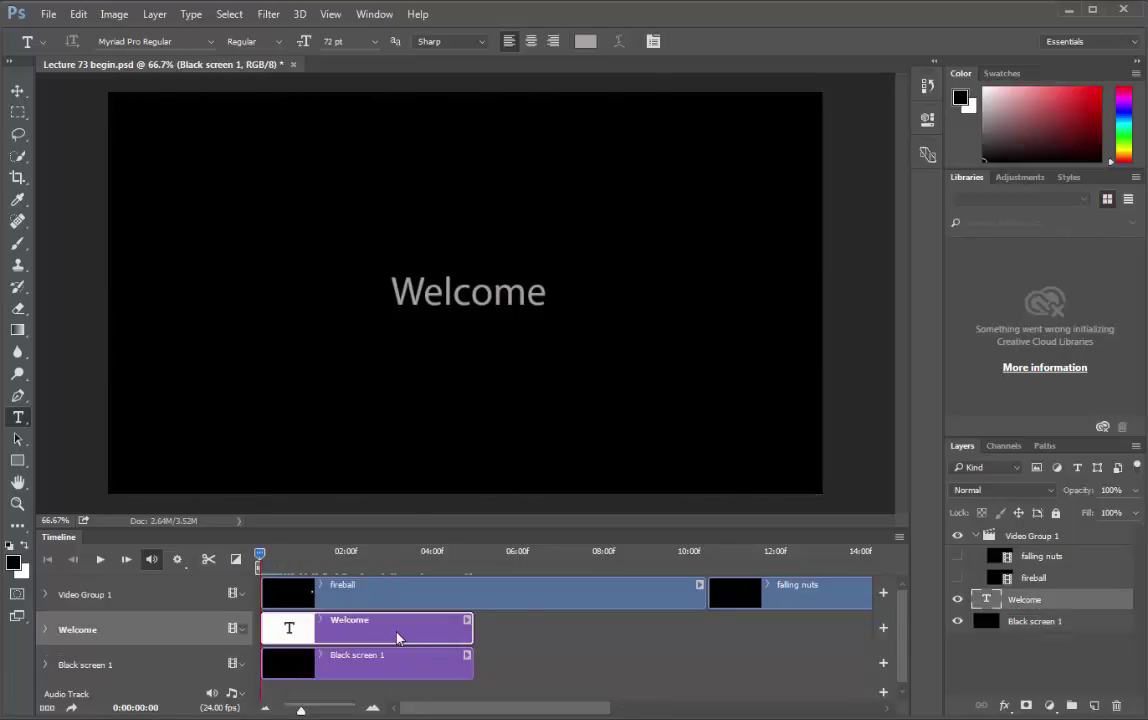
{"action": "left_click", "coordinate": [235, 559]}
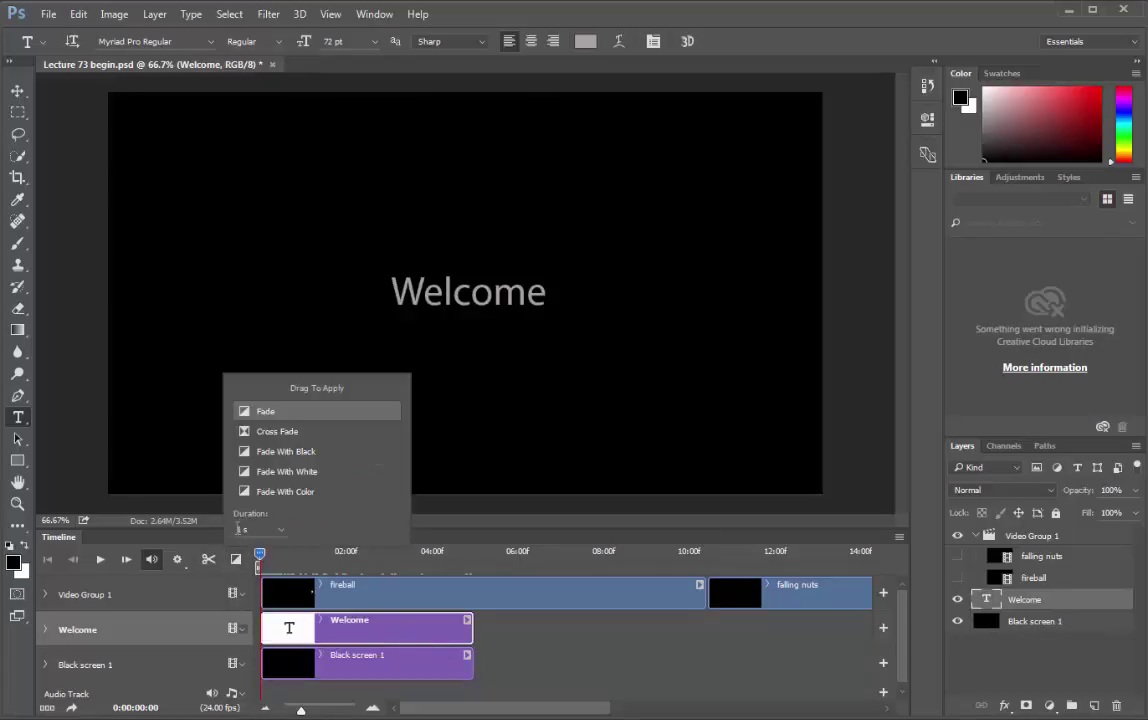
{"action": "left_click_drag", "start_coordinate": [244, 411], "coordinate": [270, 625]}
{"action": "left_click", "coordinate": [260, 557]}
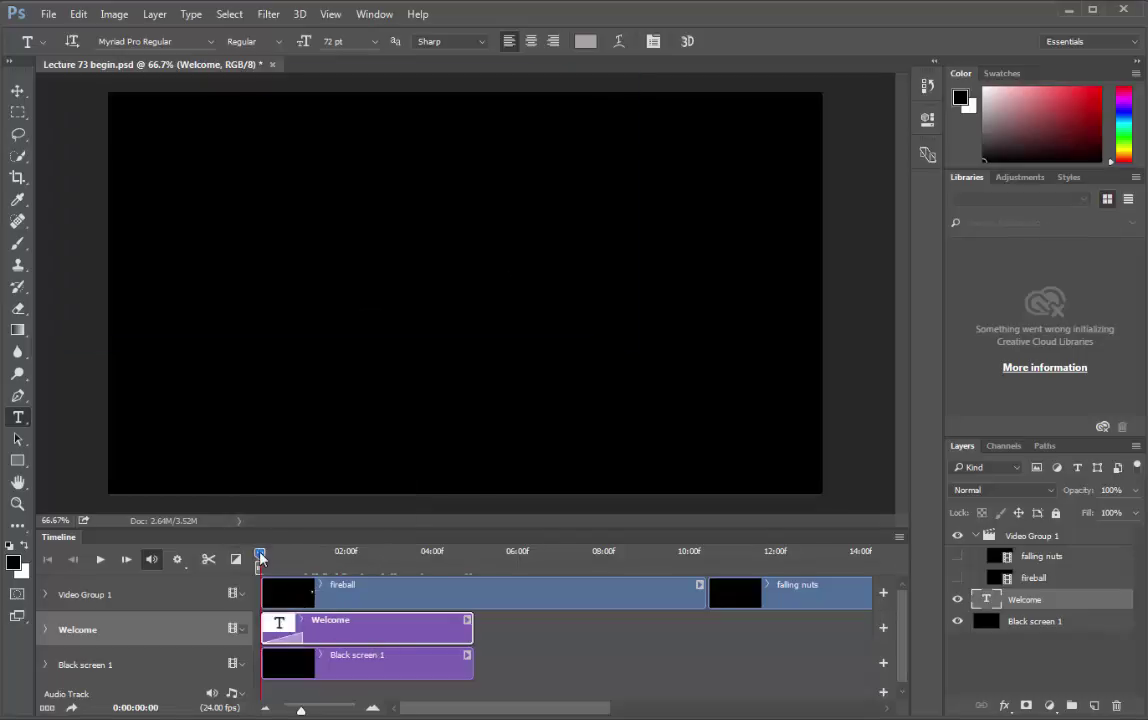
{"action": "mouse_move", "coordinate": [260, 557]}
{"action": "left_mouse_down"}
{"action": "mouse_move", "coordinate": [313, 560]}
{"action": "mouse_move", "coordinate": [260, 557]}
{"action": "left_mouse_up"}
Step: Jump to 0:00:01:00 and move the Welcome clip to begin there, then scrub to preview
{"action": "right_click", "coordinate": [259, 558]}
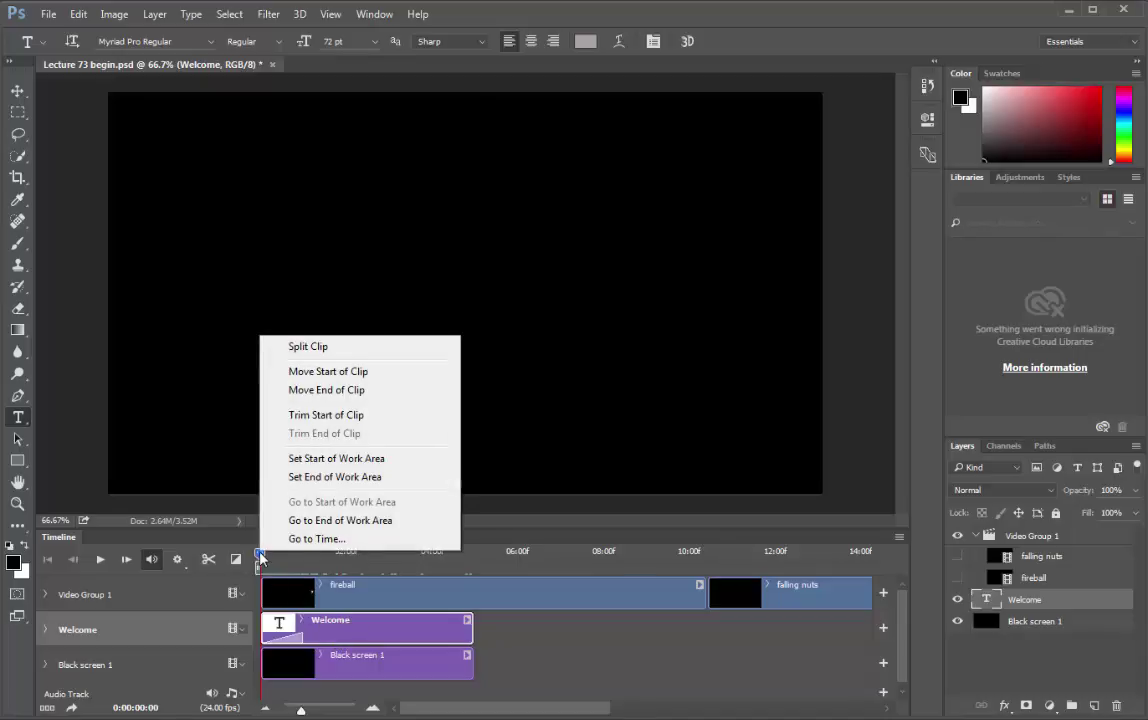
{"action": "left_click", "coordinate": [310, 539]}
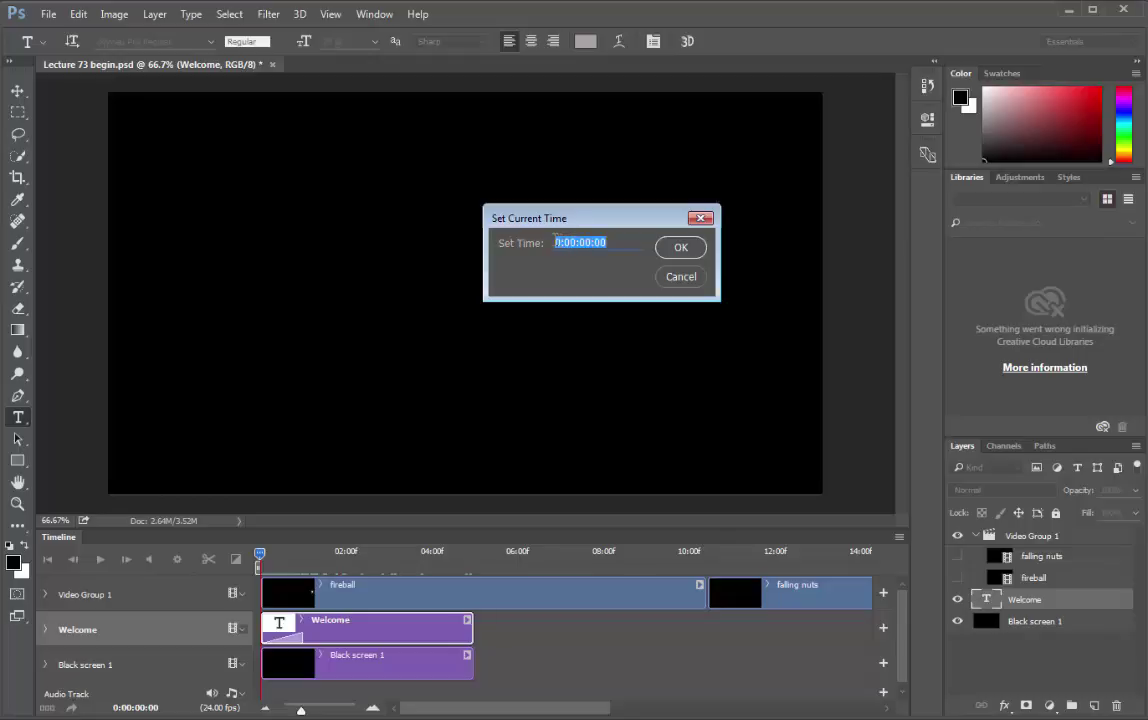
{"action": "left_click", "coordinate": [592, 242]}
{"action": "type", "text": "1"}
{"action": "left_click", "coordinate": [678, 247]}
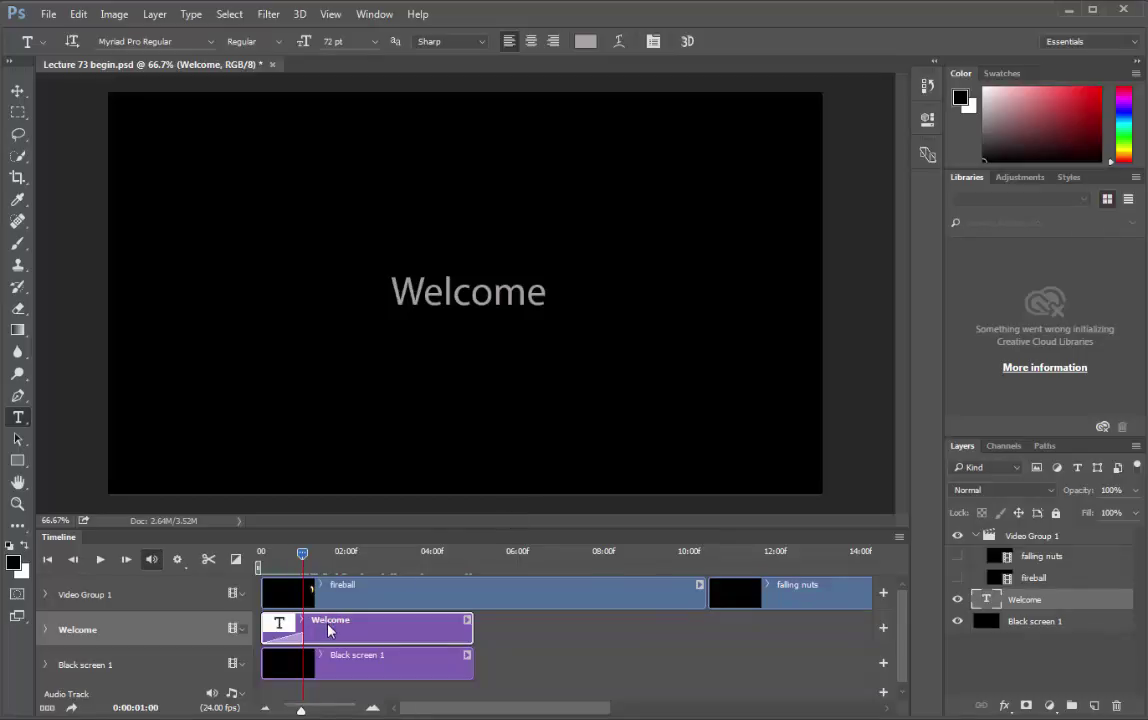
{"action": "left_click_drag", "start_coordinate": [316, 621], "coordinate": [359, 623]}
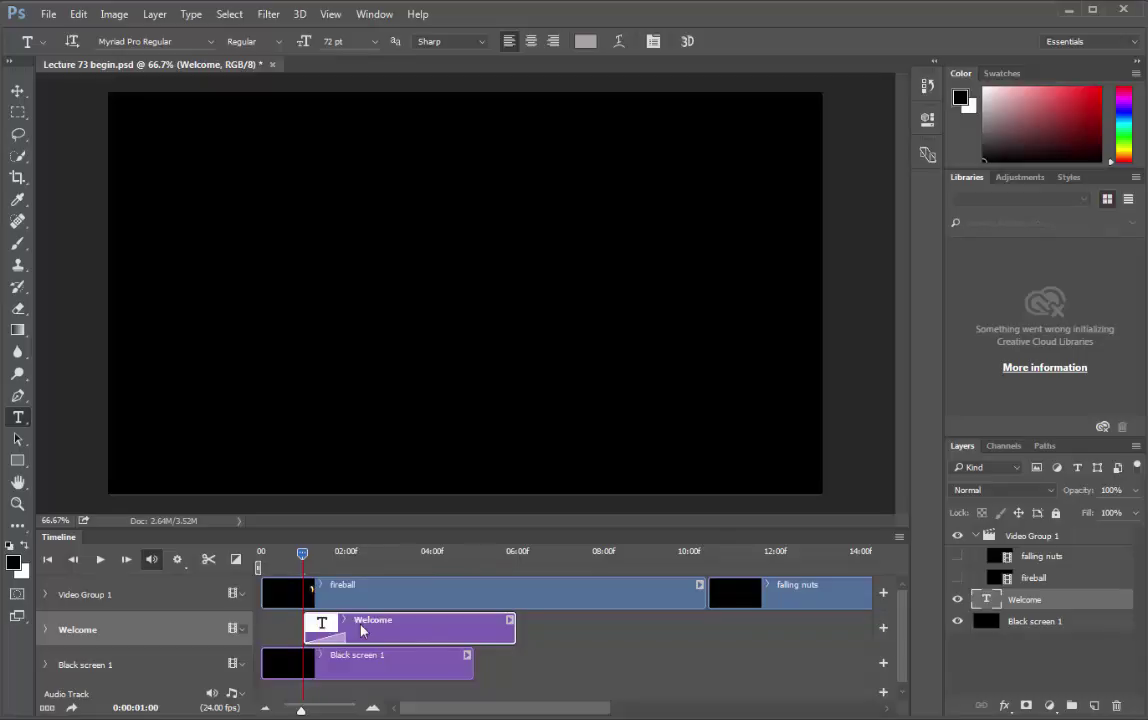
{"action": "left_click_drag", "start_coordinate": [302, 552], "coordinate": [405, 569]}
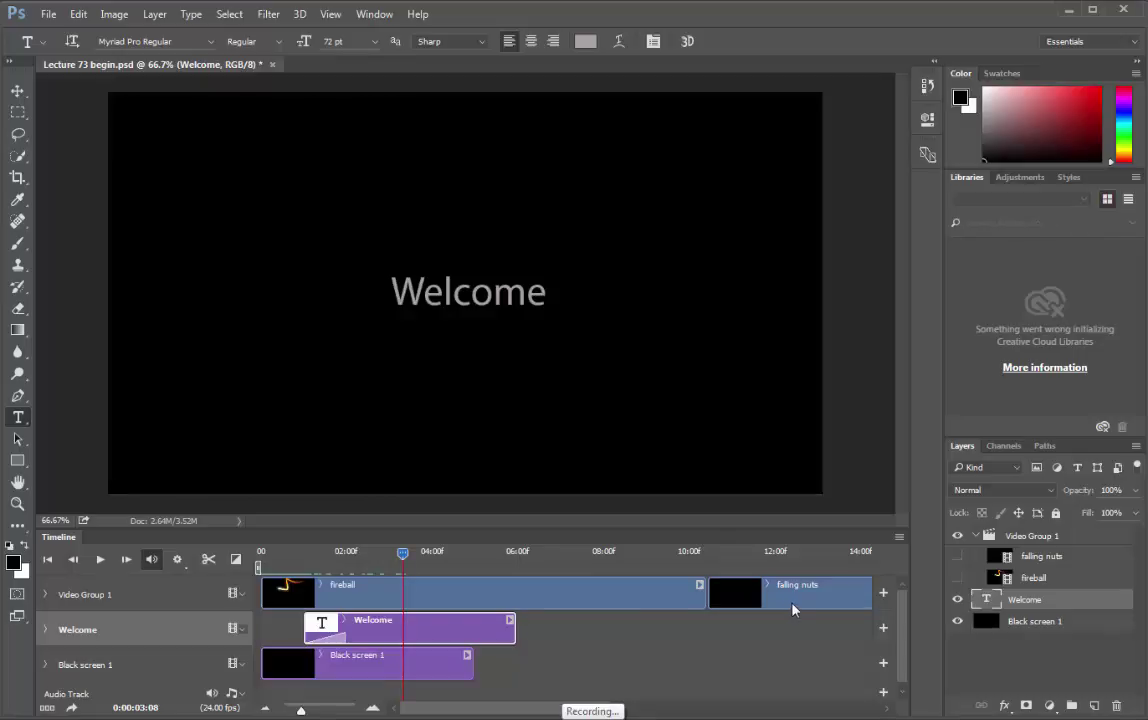
Step: Move the falling nuts clip later, show fireball and falling nuts, and jump to 0:00:03:00
{"action": "left_click_drag", "start_coordinate": [785, 610], "coordinate": [754, 597]}
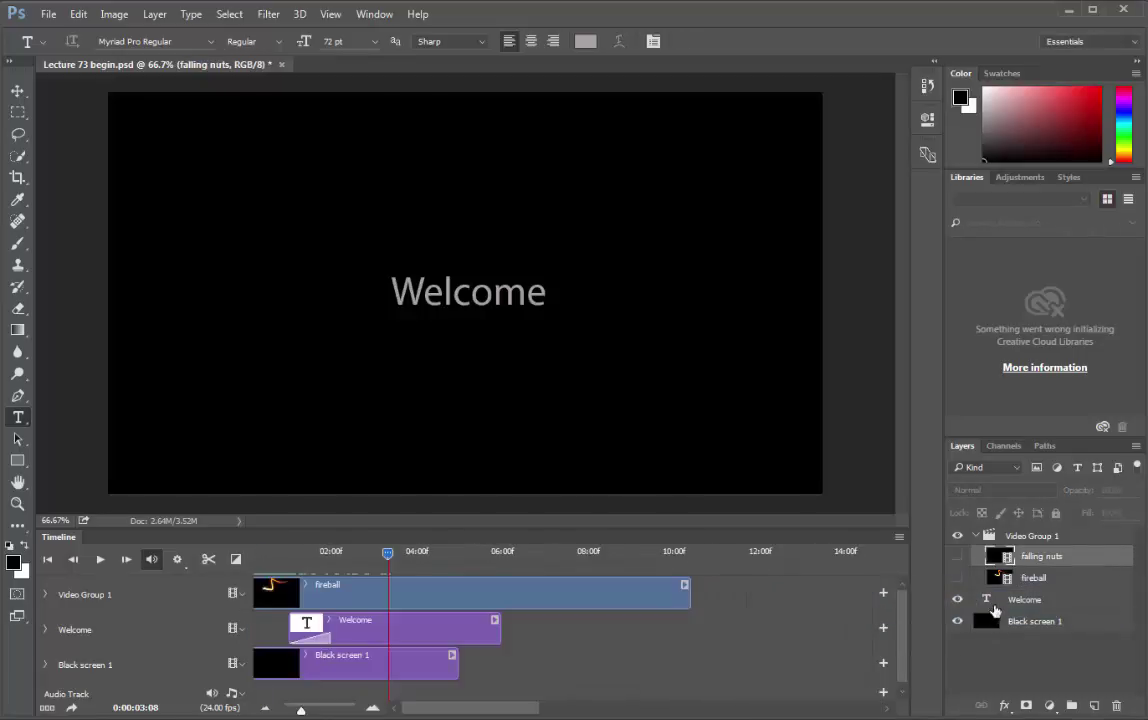
{"action": "left_click_drag", "start_coordinate": [957, 580], "coordinate": [957, 556]}
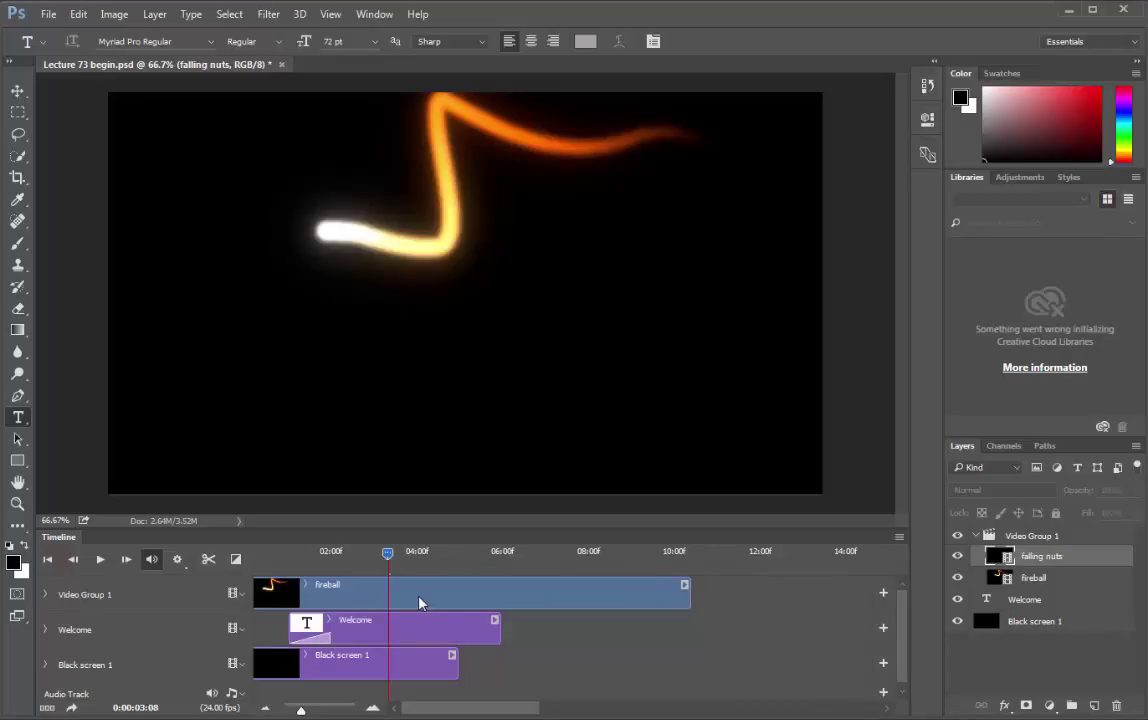
{"action": "right_click", "coordinate": [388, 552]}
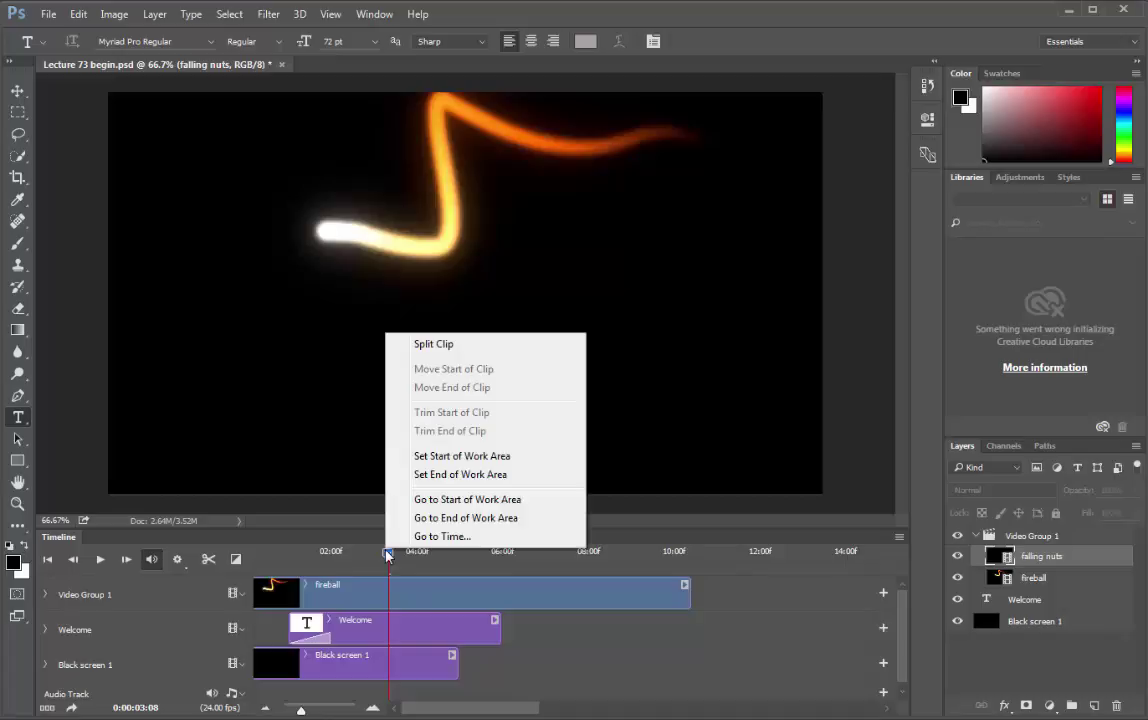
{"action": "left_click", "coordinate": [442, 537]}
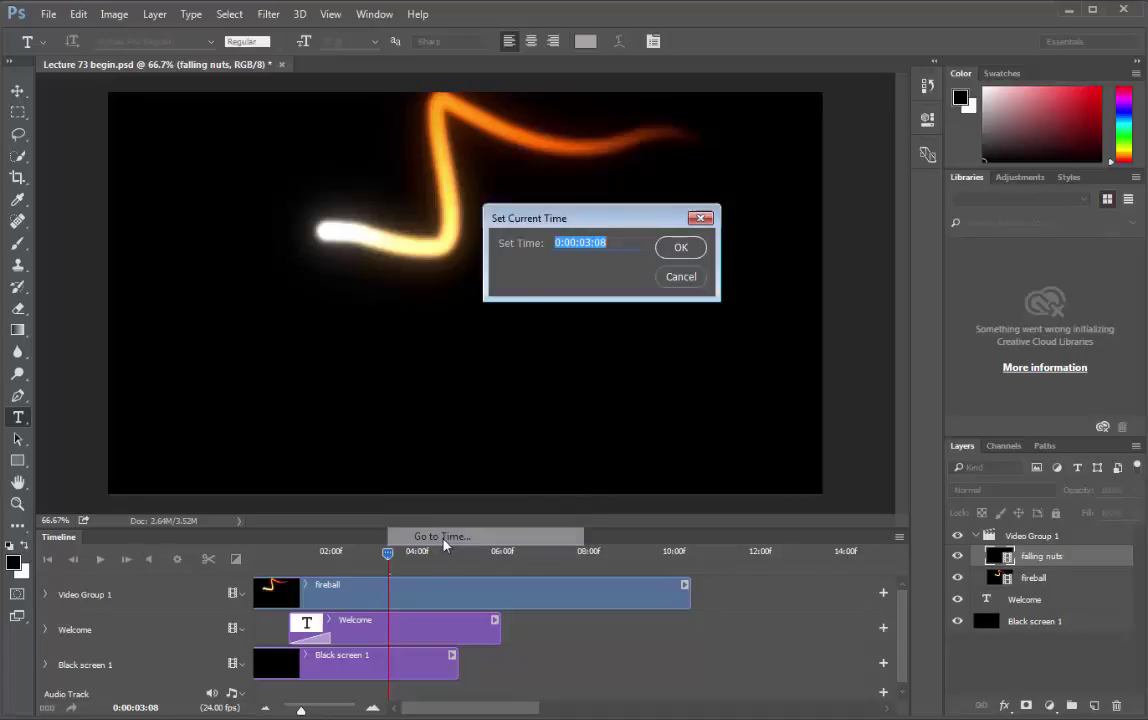
{"action": "left_click", "coordinate": [607, 242]}
{"action": "key", "text": "BackSpace"}
{"action": "type", "text": "0"}
{"action": "left_click", "coordinate": [680, 247]}
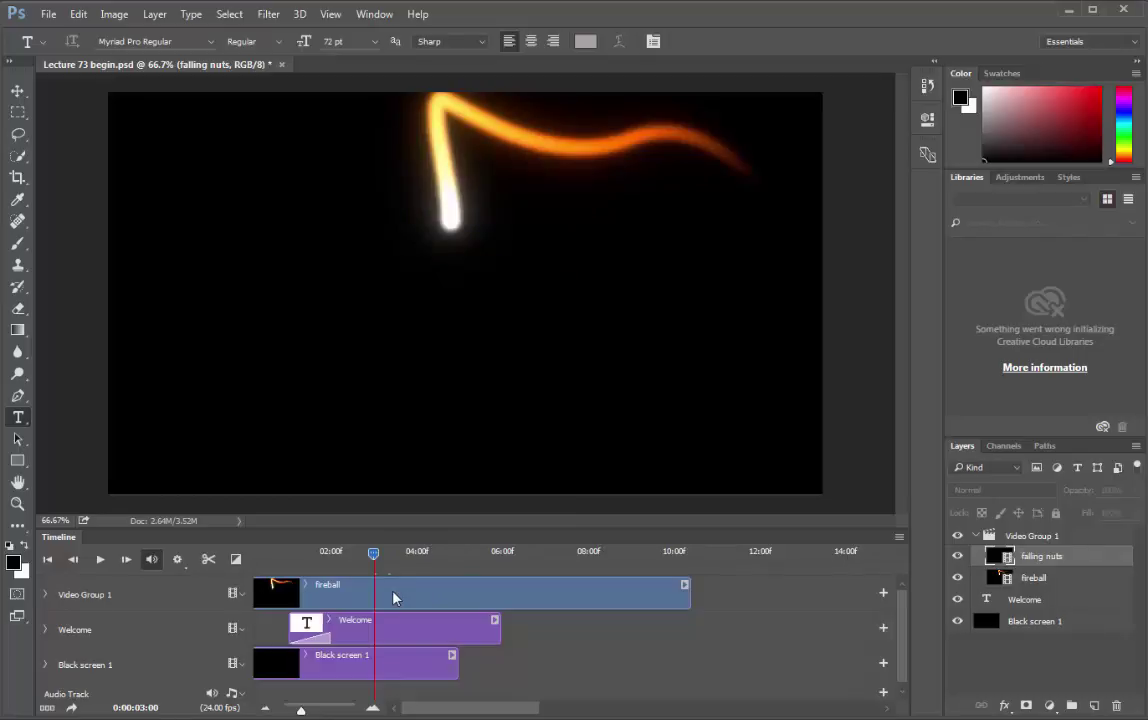
Step: Move the fireball clip to start at 3 seconds and check where it begins
{"action": "left_click_drag", "start_coordinate": [395, 597], "coordinate": [510, 594]}
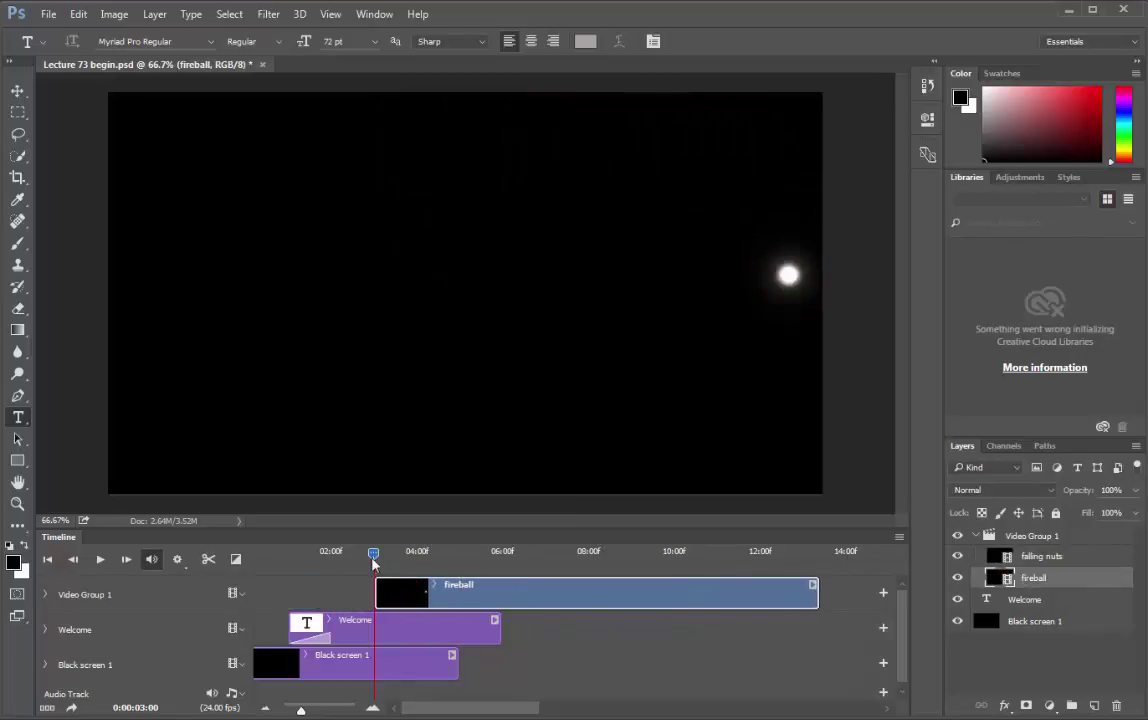
{"action": "left_click_drag", "start_coordinate": [373, 556], "coordinate": [416, 562]}
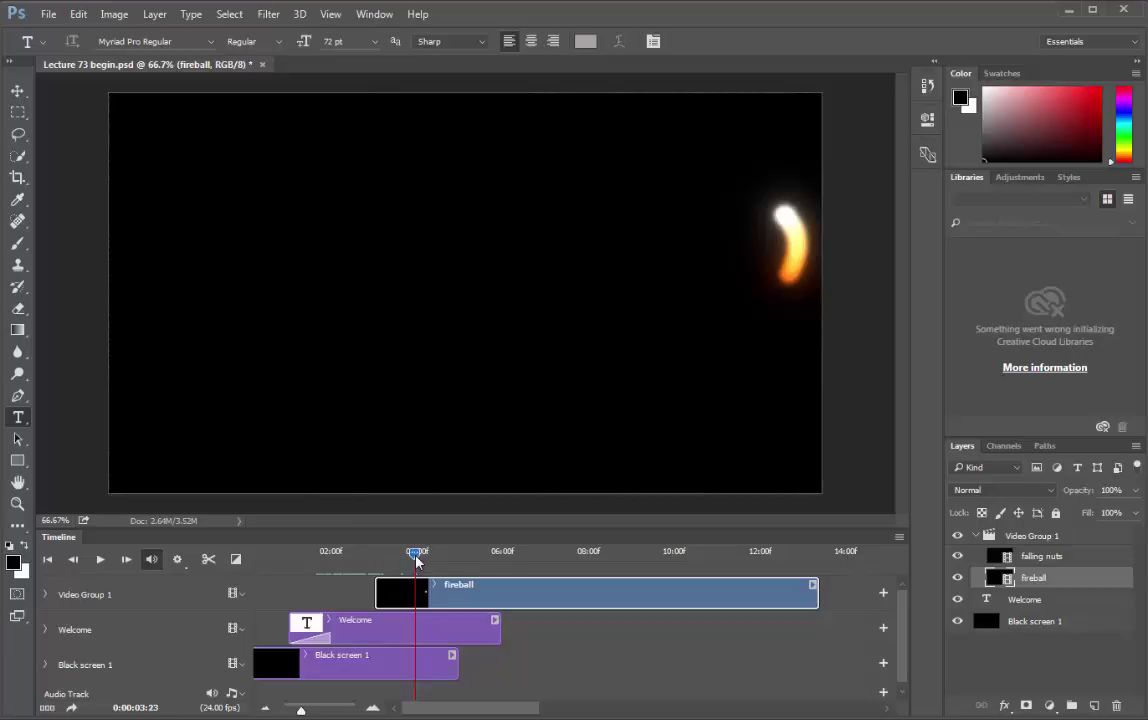
{"action": "mouse_move", "coordinate": [416, 562]}
{"action": "left_mouse_down"}
{"action": "mouse_move", "coordinate": [354, 568]}
{"action": "mouse_move", "coordinate": [459, 570]}
{"action": "mouse_move", "coordinate": [405, 570]}
{"action": "left_mouse_up"}
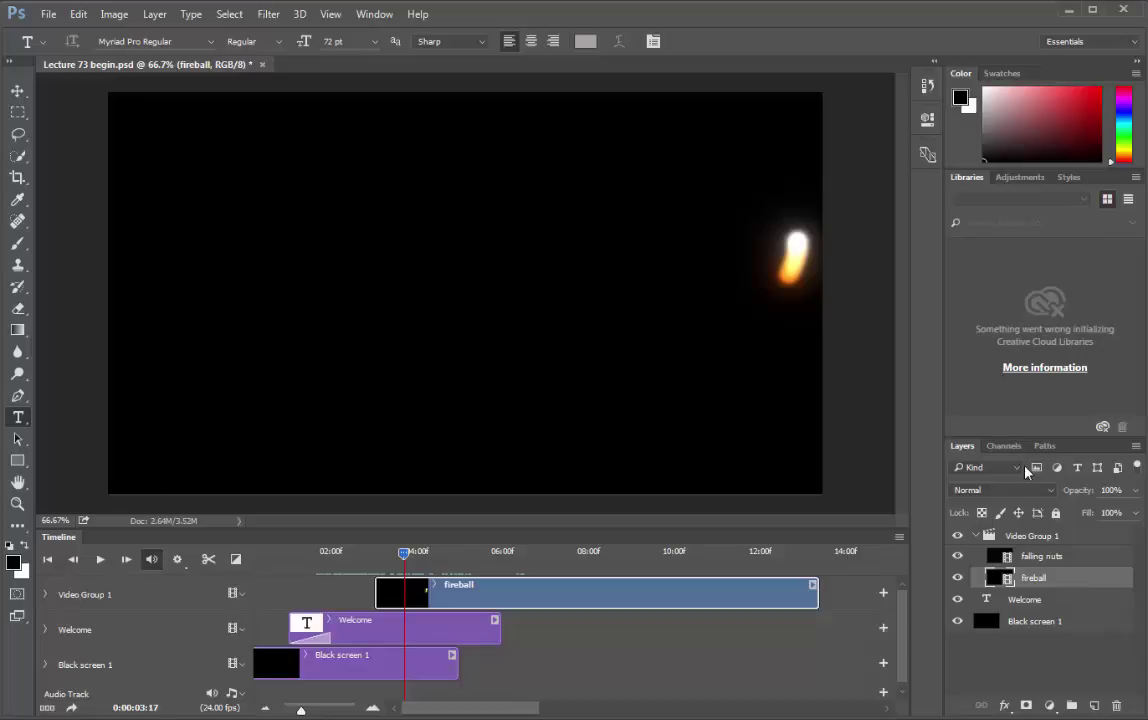
Step: Set the fireball layer's blend mode to Lighten and scrub to preview the Welcome title beneath
{"action": "left_click", "coordinate": [1049, 491]}
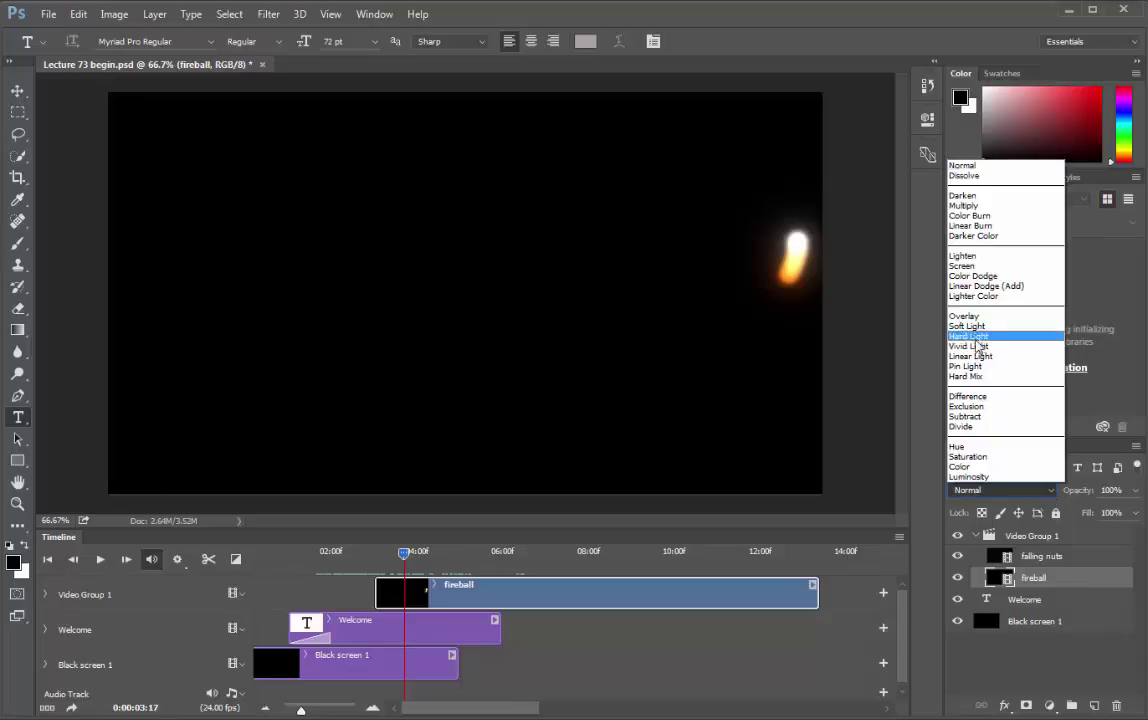
{"action": "left_click", "coordinate": [966, 257]}
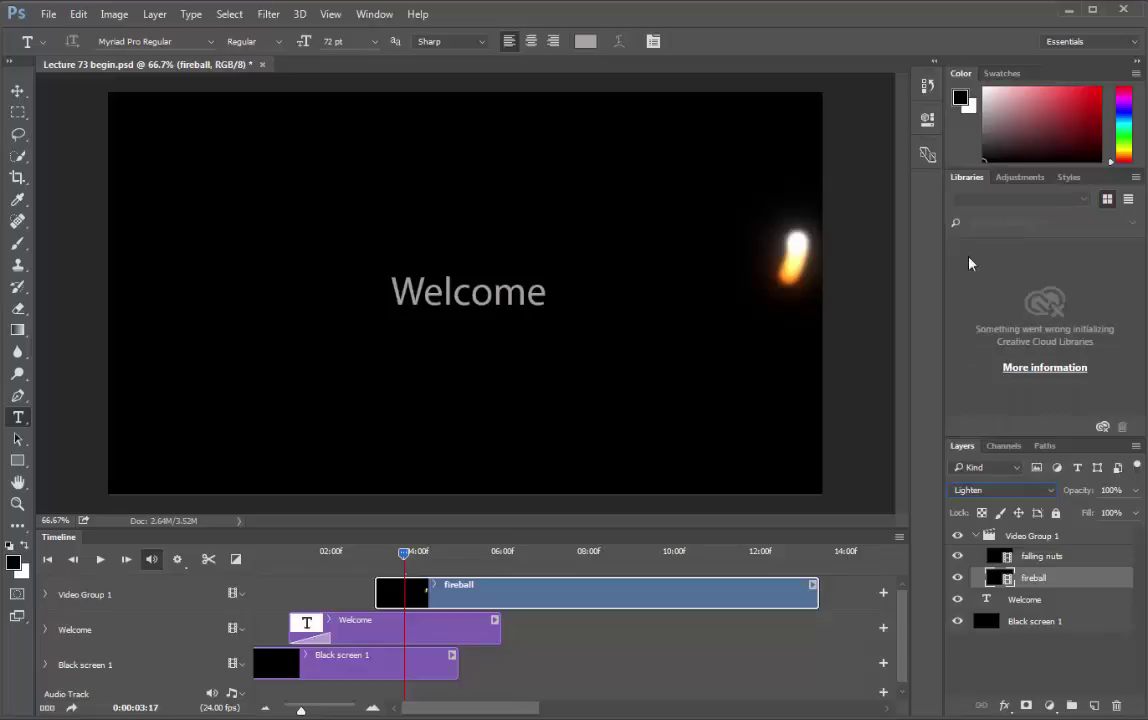
{"action": "left_click_drag", "start_coordinate": [404, 555], "coordinate": [513, 557]}
{"action": "left_click_drag", "start_coordinate": [435, 557], "coordinate": [510, 557]}
{"action": "mouse_move", "coordinate": [405, 565]}
{"action": "left_mouse_down"}
{"action": "mouse_move", "coordinate": [379, 565]}
{"action": "mouse_move", "coordinate": [422, 567]}
{"action": "mouse_move", "coordinate": [379, 557]}
{"action": "mouse_move", "coordinate": [423, 557]}
{"action": "mouse_move", "coordinate": [325, 557]}
{"action": "mouse_move", "coordinate": [416, 563]}
{"action": "mouse_move", "coordinate": [401, 557]}
{"action": "left_mouse_up"}
Step: Jump to 0:00:08:00 and drag the fireball clip's right edge to end there
{"action": "right_click", "coordinate": [481, 605]}
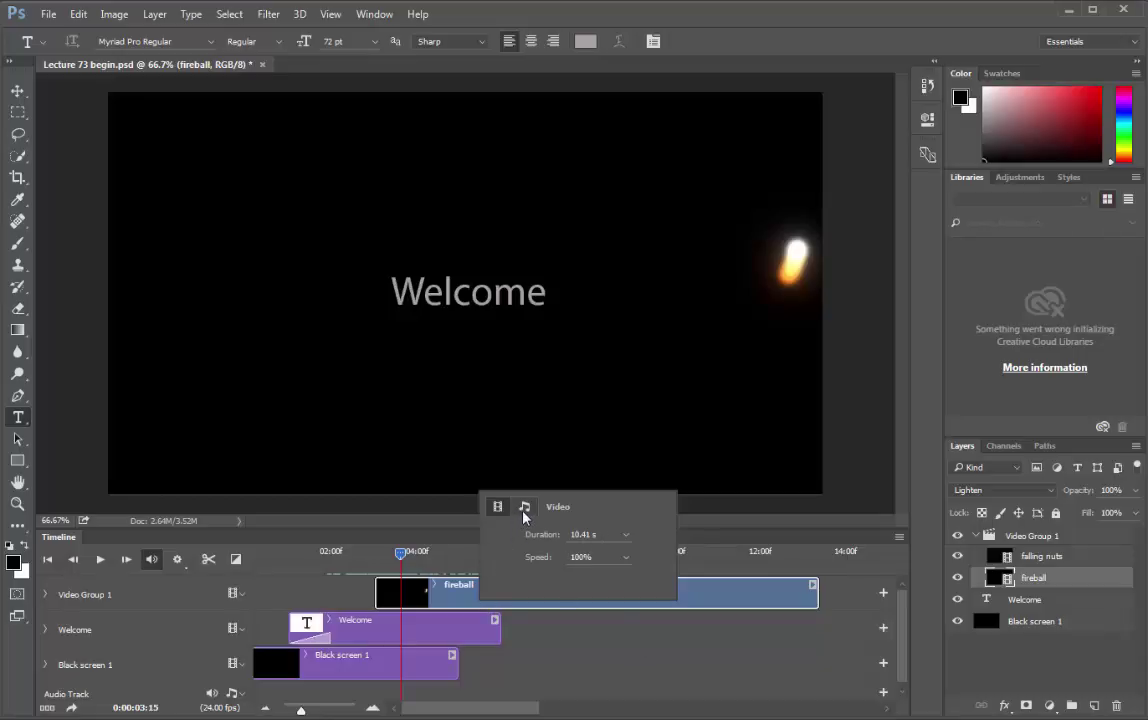
{"action": "left_click_drag", "start_coordinate": [401, 553], "coordinate": [561, 579]}
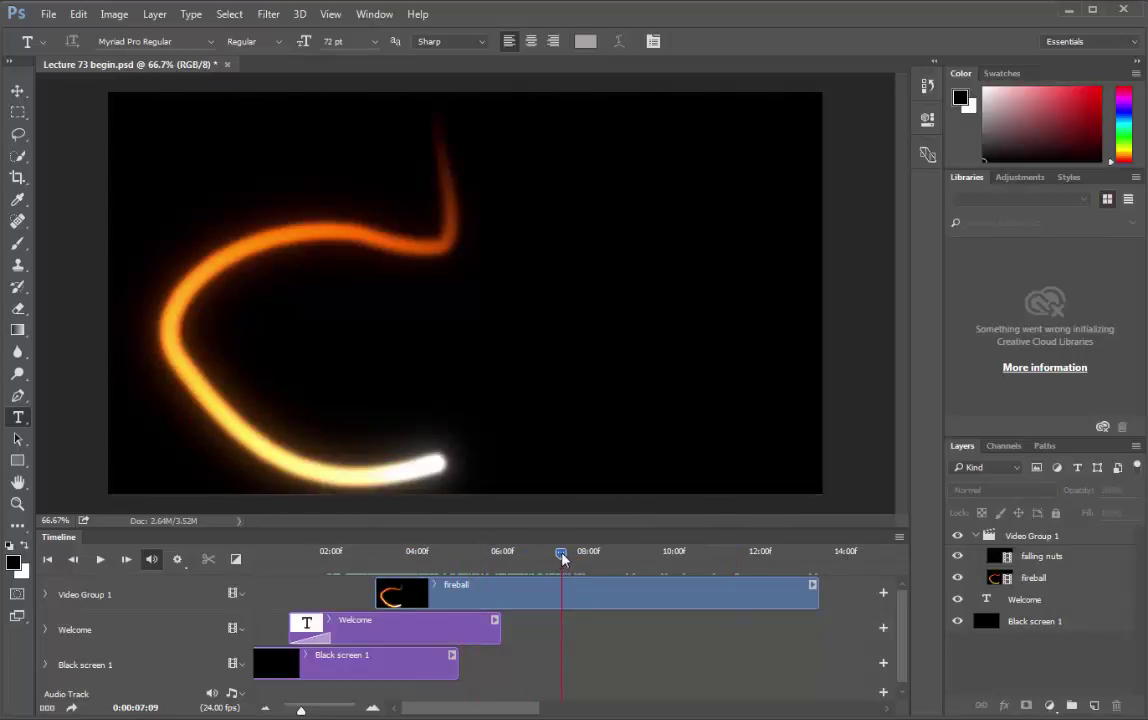
{"action": "right_click", "coordinate": [562, 558]}
{"action": "left_click", "coordinate": [610, 538]}
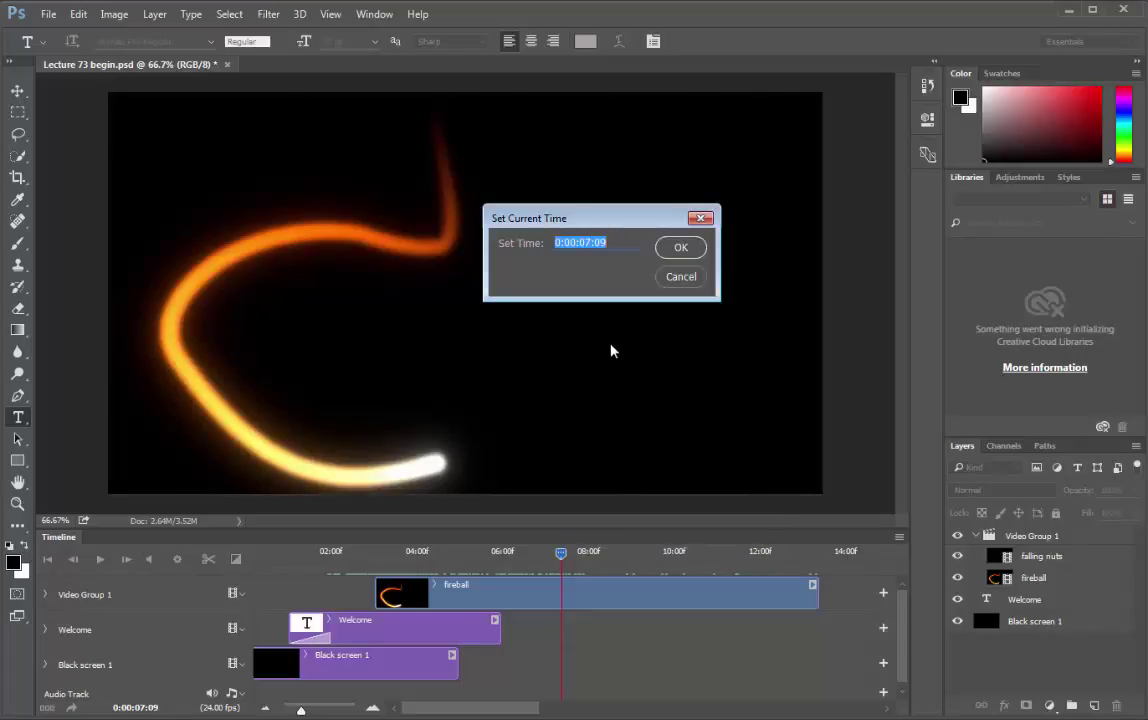
{"action": "left_click", "coordinate": [593, 241]}
{"action": "key", "text": "BackSpace"}
{"action": "type", "text": "8"}
{"action": "left_click", "coordinate": [680, 247]}
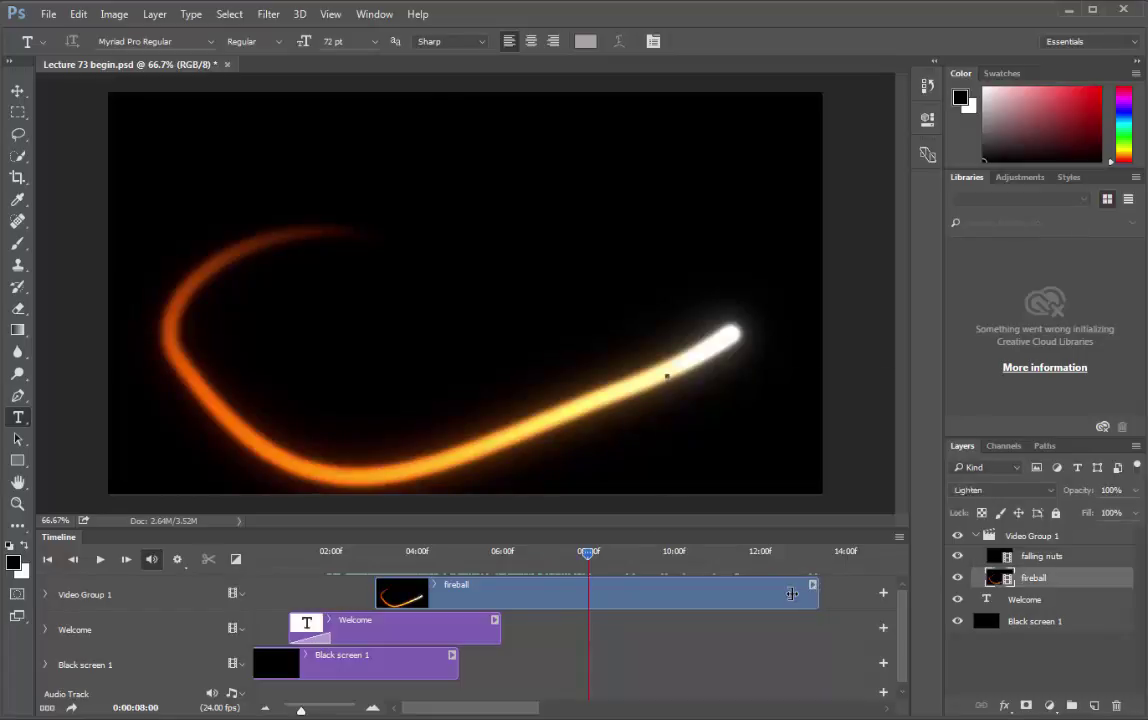
{"action": "left_click_drag", "start_coordinate": [817, 593], "coordinate": [588, 594]}
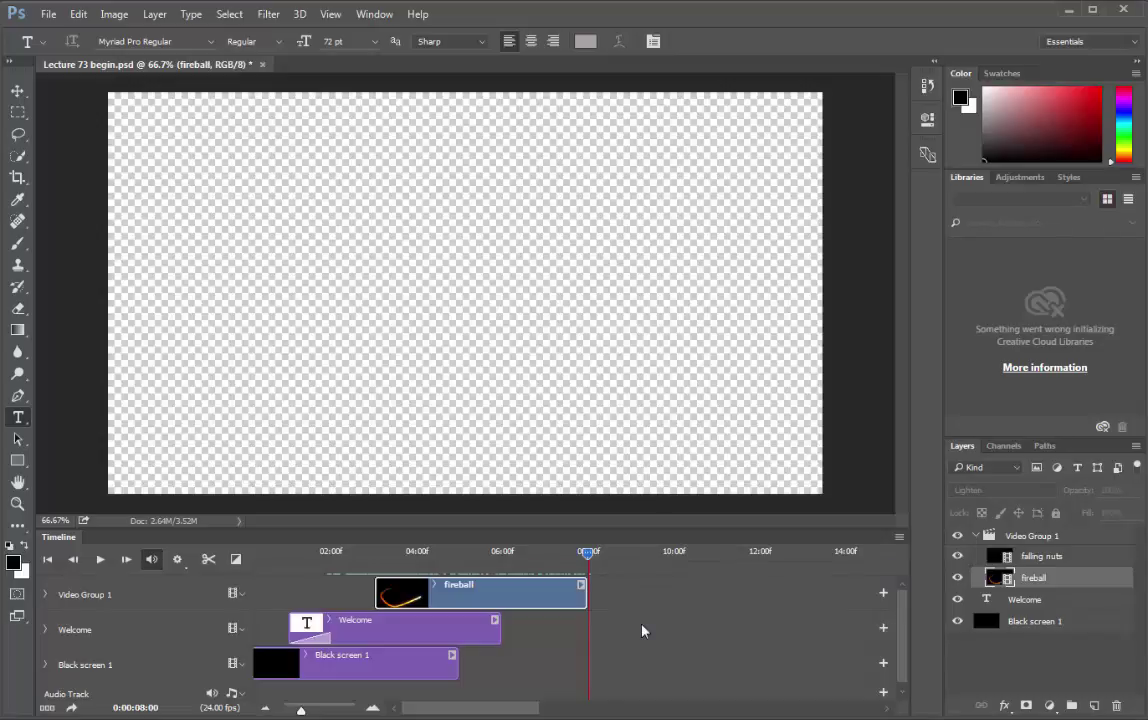
Step: Undo the fireball trim and extend the Welcome clip to end with the fireball at 12:20
{"action": "key", "text": "ctrl+z"}
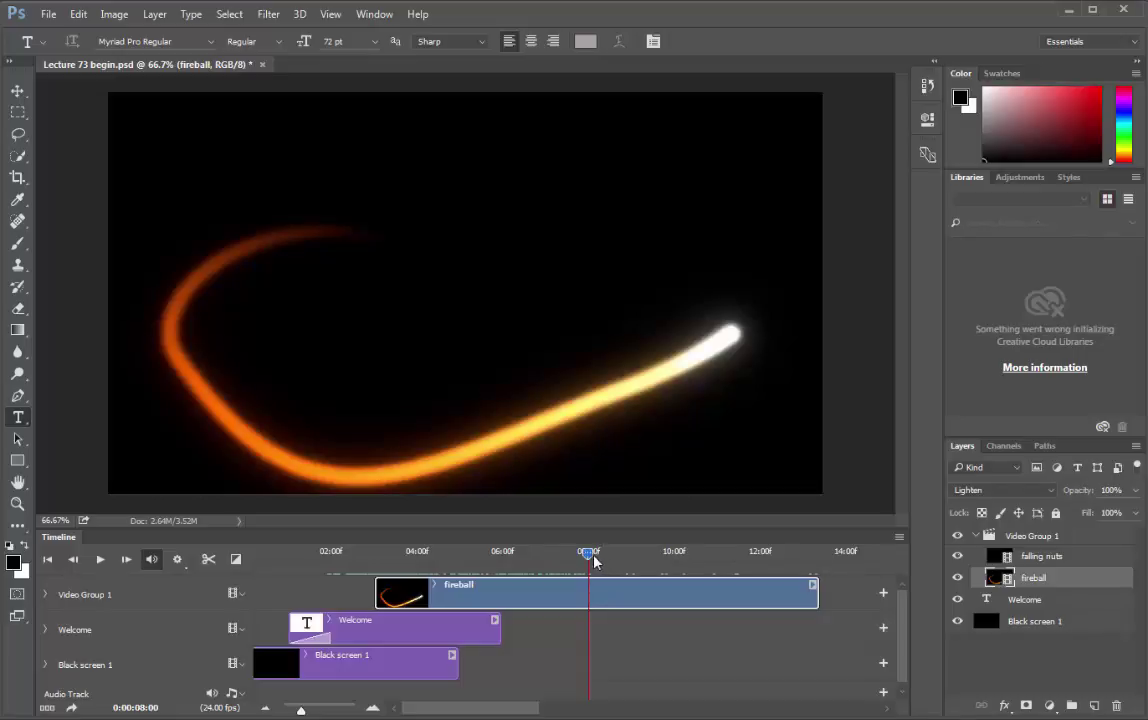
{"action": "left_click_drag", "start_coordinate": [593, 562], "coordinate": [793, 591]}
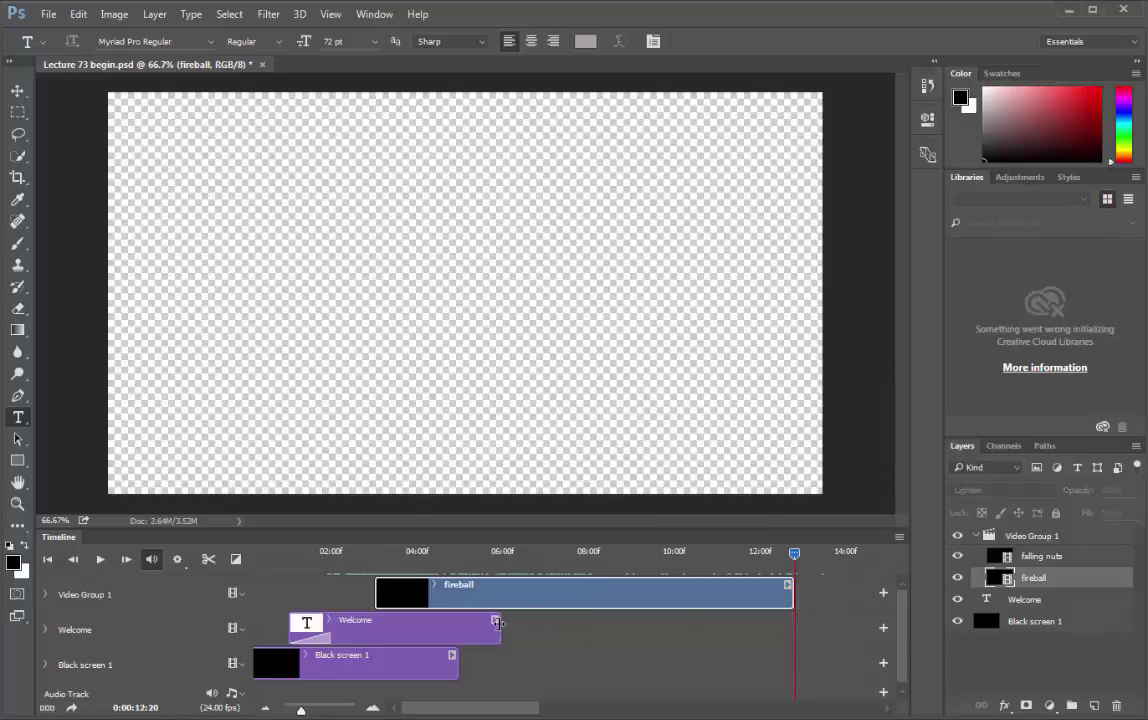
{"action": "left_click_drag", "start_coordinate": [498, 623], "coordinate": [793, 623]}
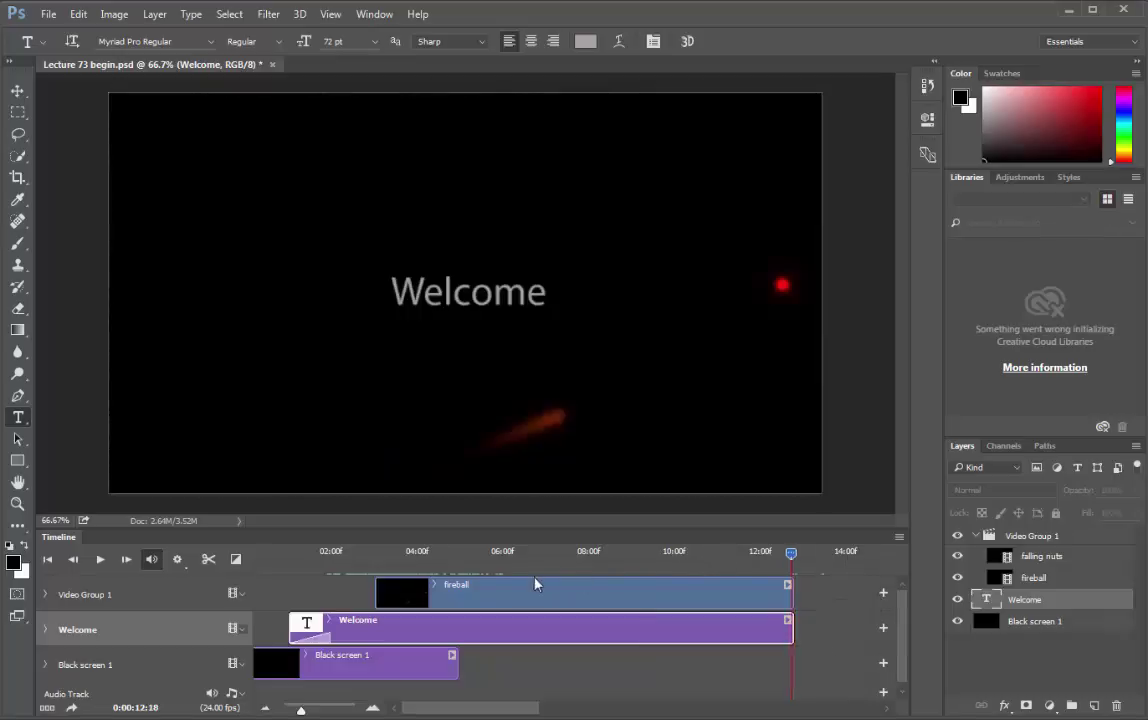
{"action": "left_click", "coordinate": [386, 589]}
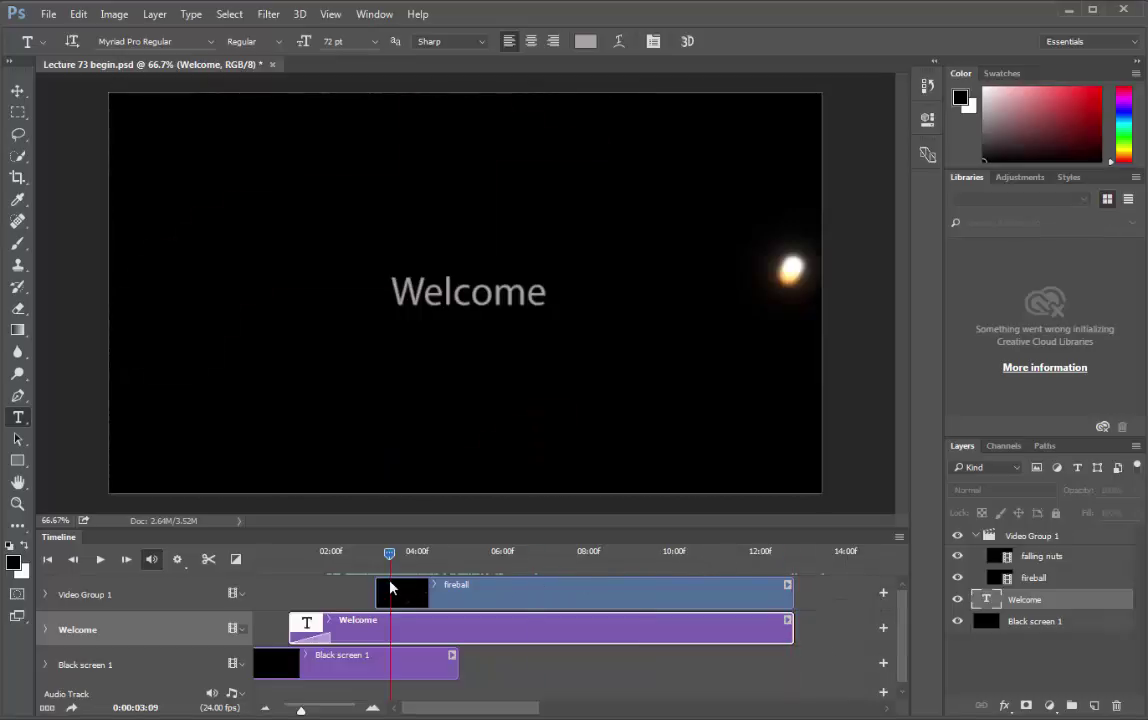
{"action": "left_click_drag", "start_coordinate": [389, 590], "coordinate": [785, 594]}
Step: Apply a Fade transition to the right end of the fireball clip
{"action": "left_click", "coordinate": [587, 594]}
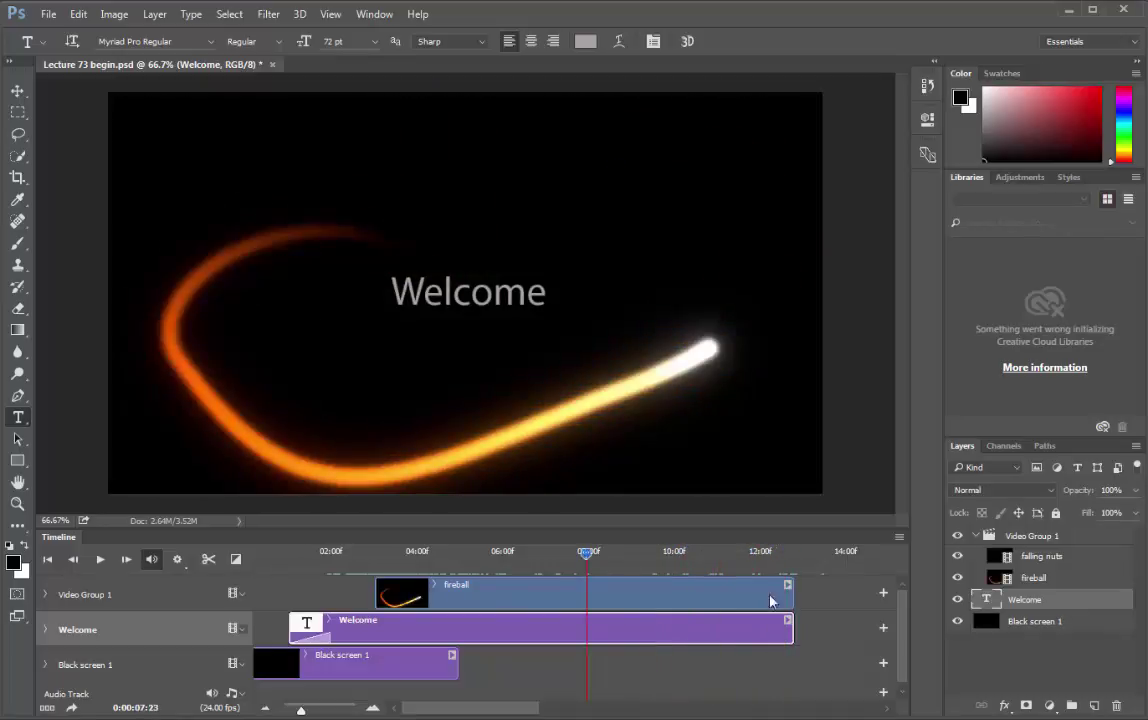
{"action": "left_click", "coordinate": [235, 559]}
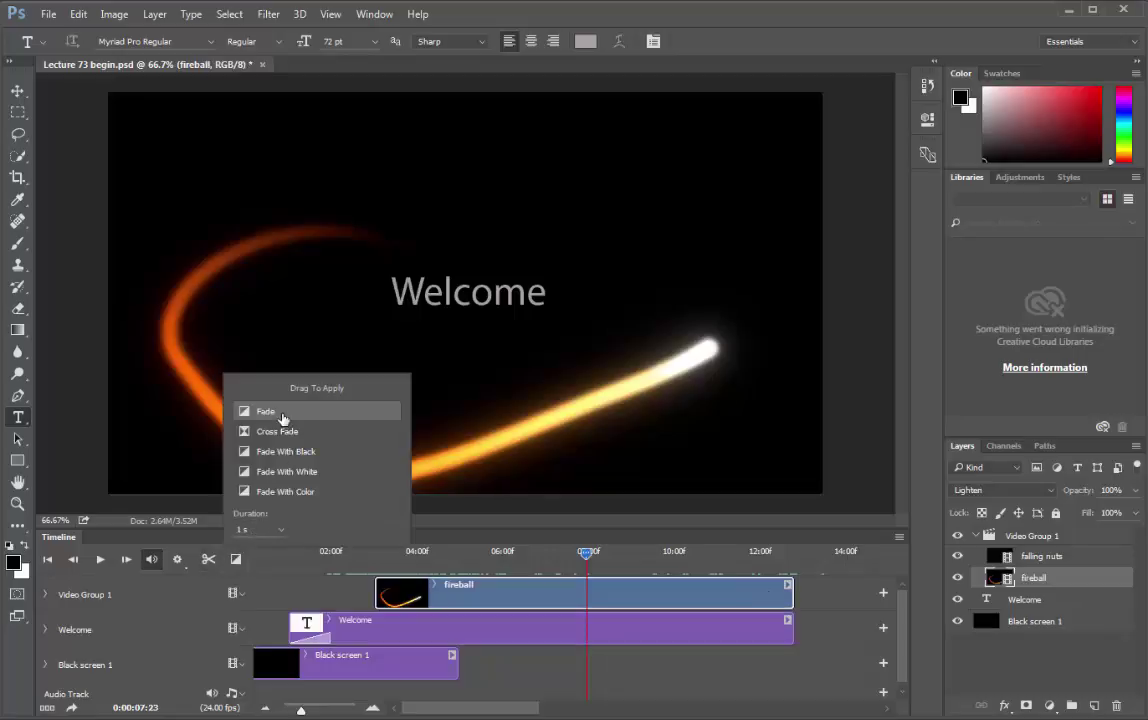
{"action": "left_click_drag", "start_coordinate": [270, 412], "coordinate": [774, 593]}
{"action": "left_click", "coordinate": [760, 557]}
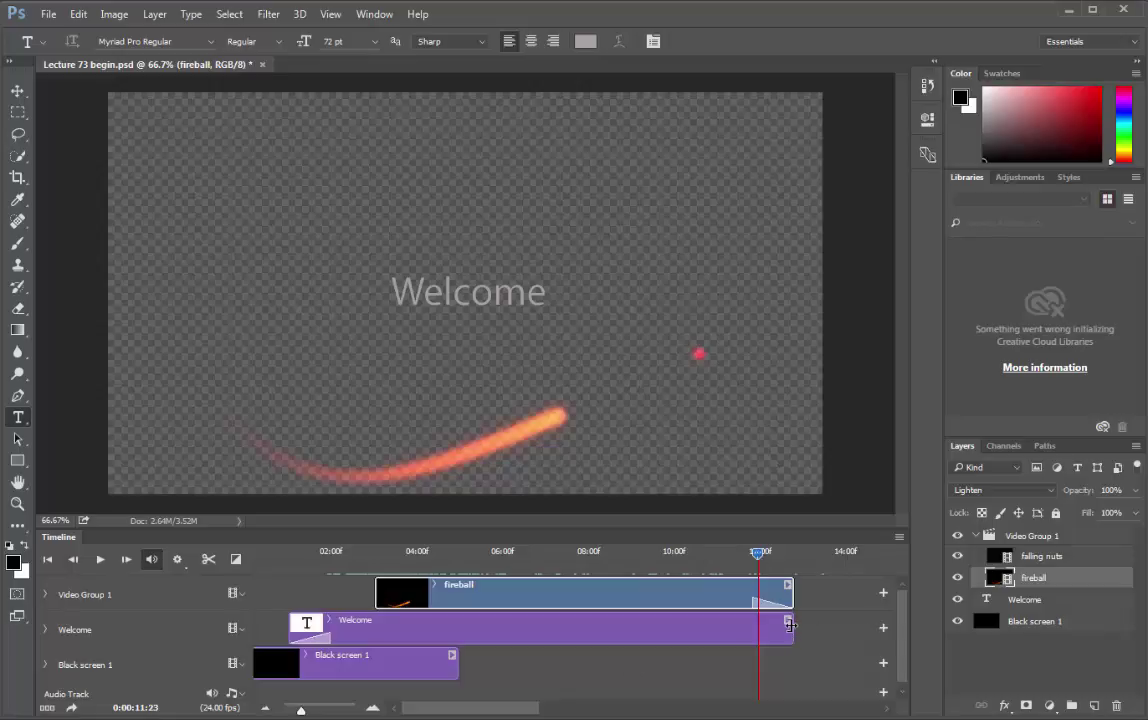
Step: Extend Black screen 1 to end at 0:00:12:22, then preview the fireball fade and Welcome title
{"action": "left_click_drag", "start_coordinate": [457, 658], "coordinate": [793, 658]}
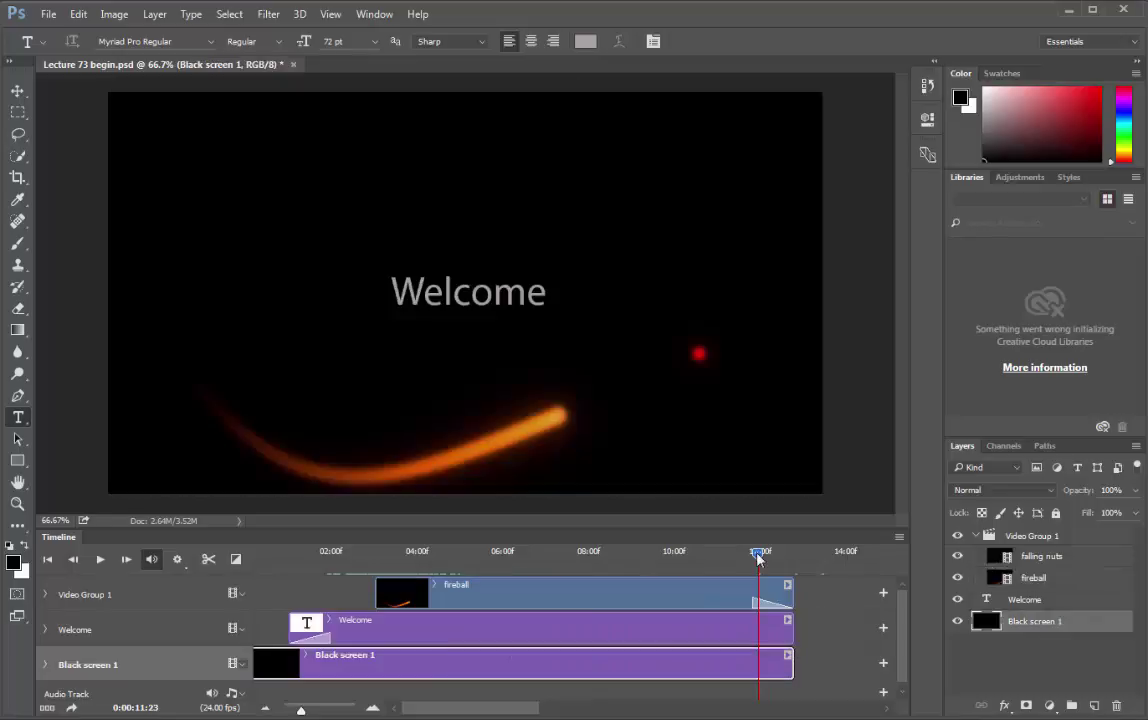
{"action": "left_click", "coordinate": [676, 555]}
{"action": "left_click", "coordinate": [790, 617]}
{"action": "left_click", "coordinate": [375, 553]}
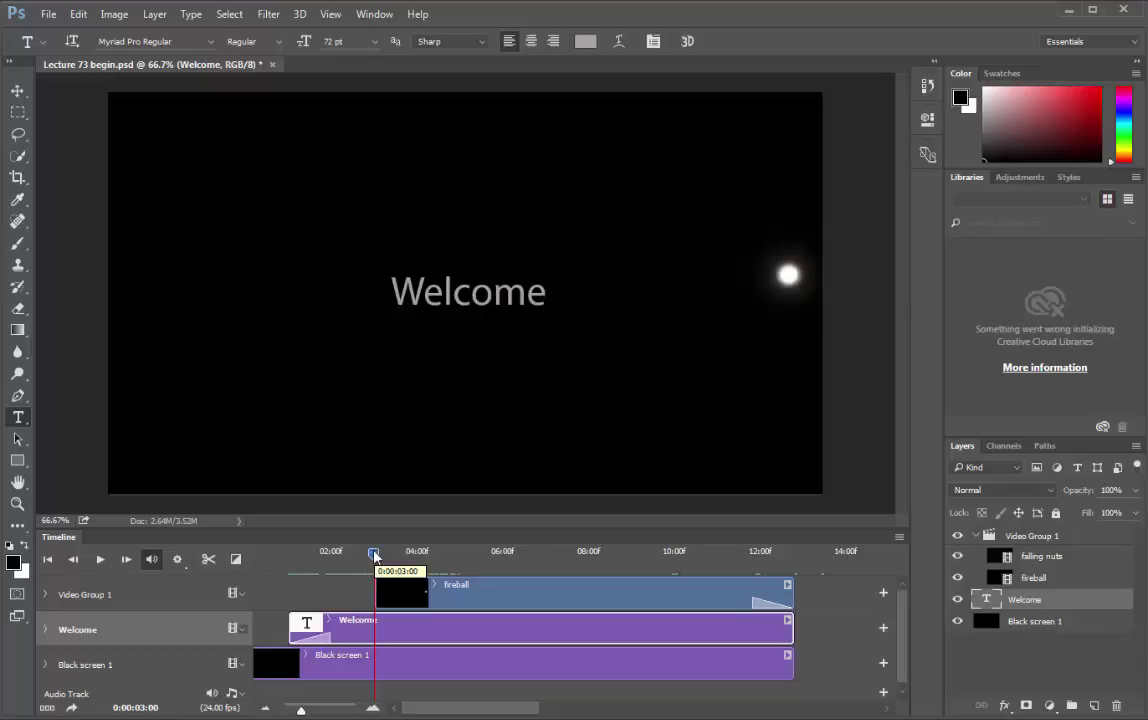
{"action": "mouse_move", "coordinate": [376, 566]}
{"action": "left_mouse_down"}
{"action": "mouse_move", "coordinate": [284, 567]}
{"action": "mouse_move", "coordinate": [376, 568]}
{"action": "mouse_move", "coordinate": [705, 494]}
{"action": "mouse_move", "coordinate": [800, 558]}
{"action": "left_mouse_up"}
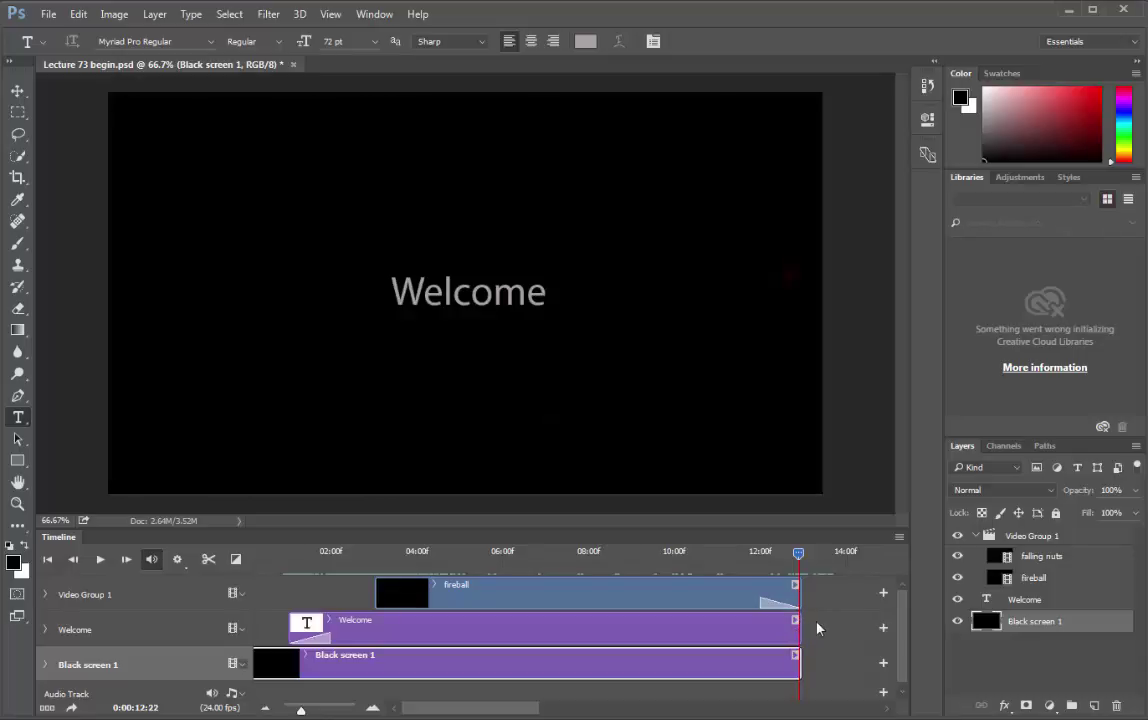
Step: Jump the playhead to 0:00:15:00 and extend the Welcome and Black screen 1 clips to it
{"action": "right_click", "coordinate": [798, 558]}
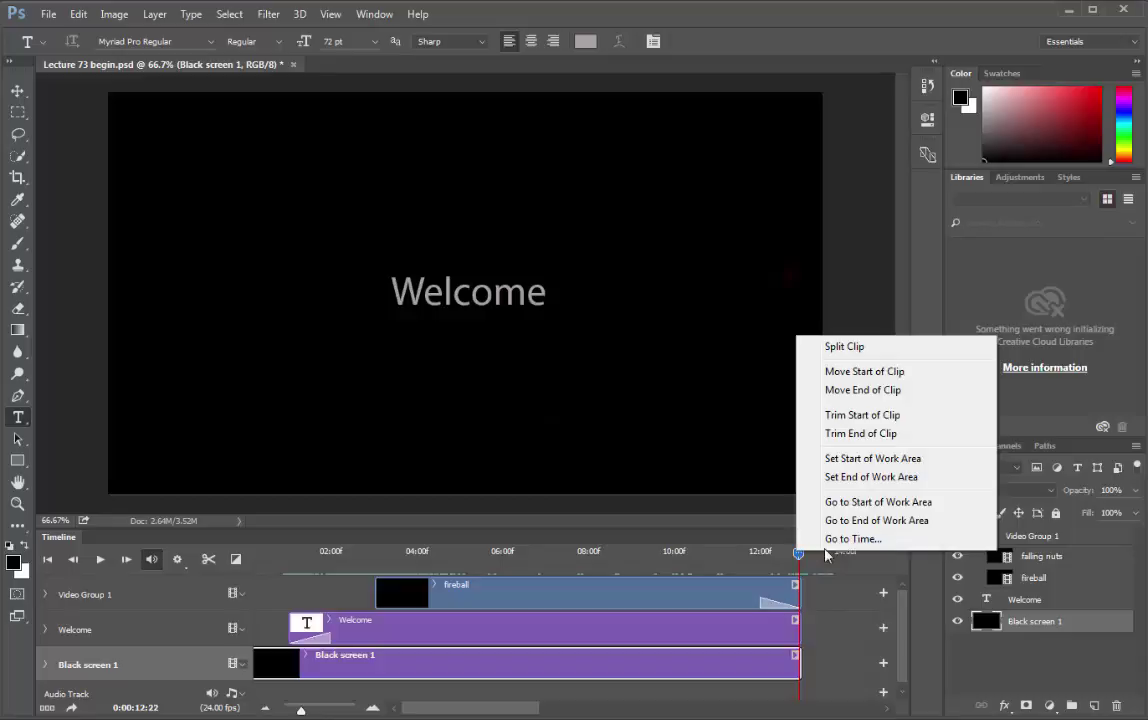
{"action": "left_click", "coordinate": [840, 538]}
{"action": "left_click", "coordinate": [590, 242]}
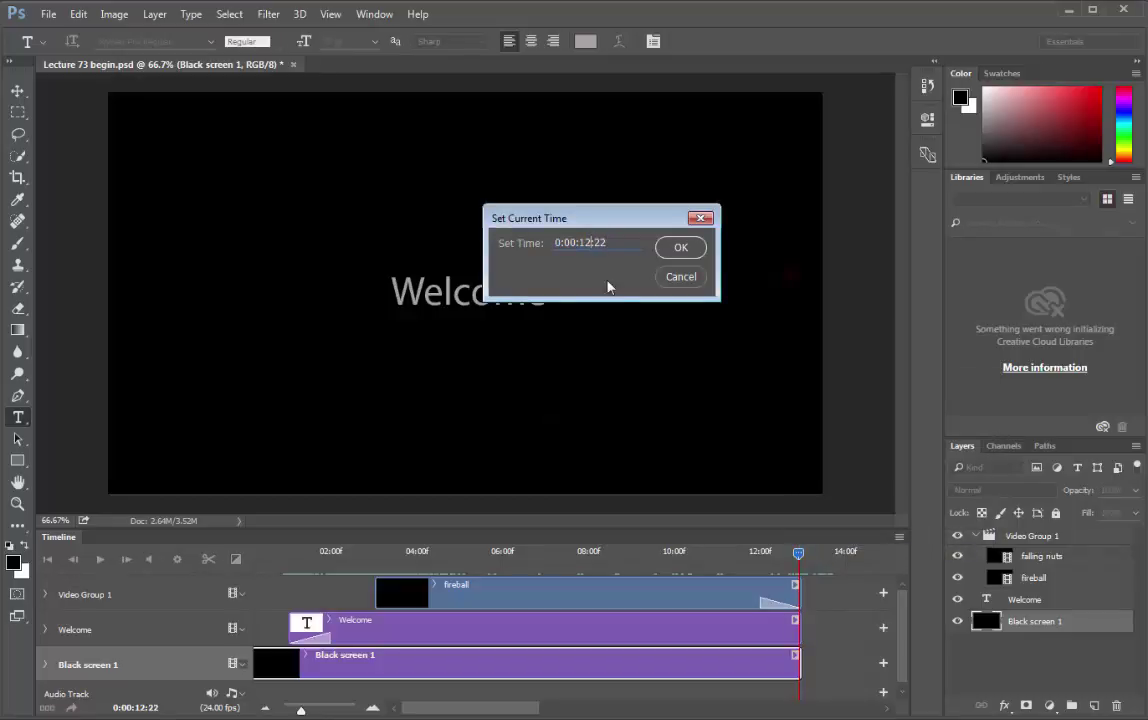
{"action": "key", "text": "BackSpace"}
{"action": "type", "text": "5"}
{"action": "key", "text": "Return"}
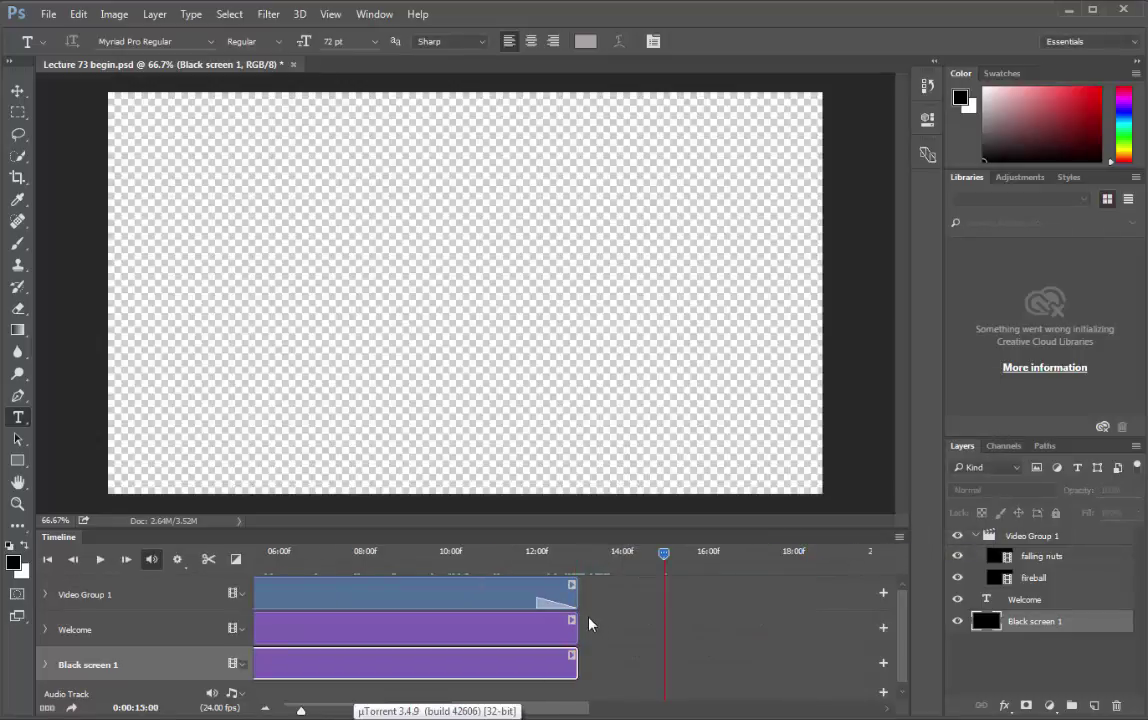
{"action": "left_click_drag", "start_coordinate": [576, 621], "coordinate": [662, 622]}
{"action": "left_click_drag", "start_coordinate": [576, 662], "coordinate": [662, 663]}
Step: Add a Fade to the end of the Welcome clip and preview the animation
{"action": "left_click", "coordinate": [655, 630]}
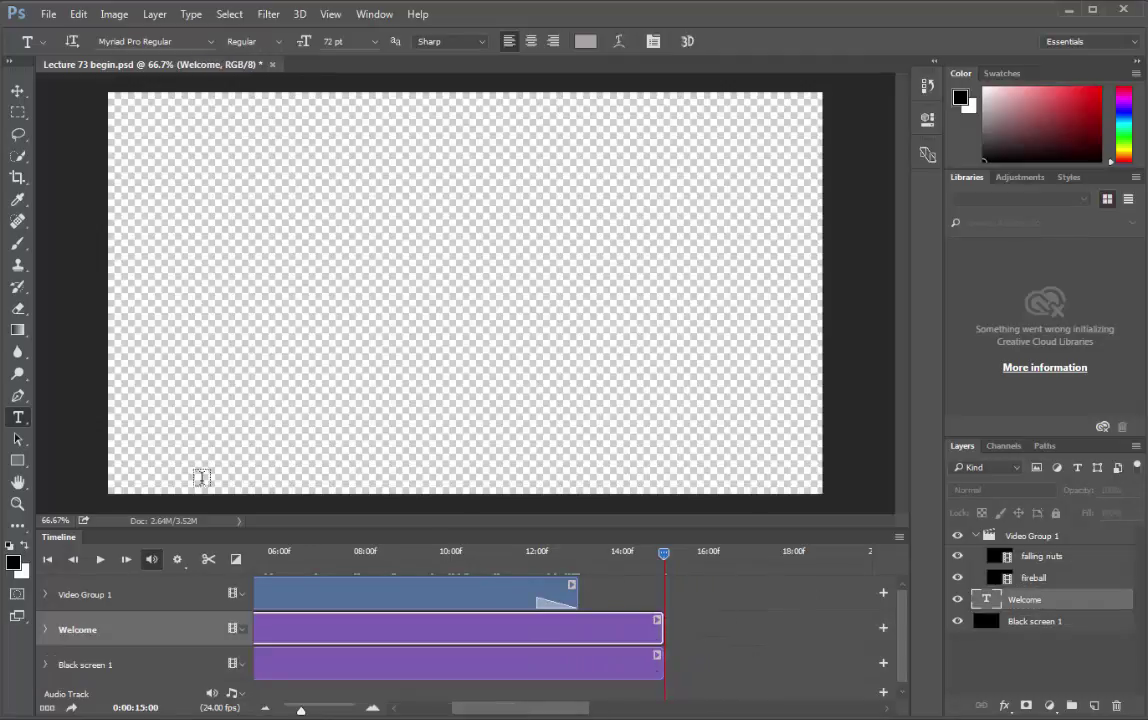
{"action": "left_click", "coordinate": [236, 560]}
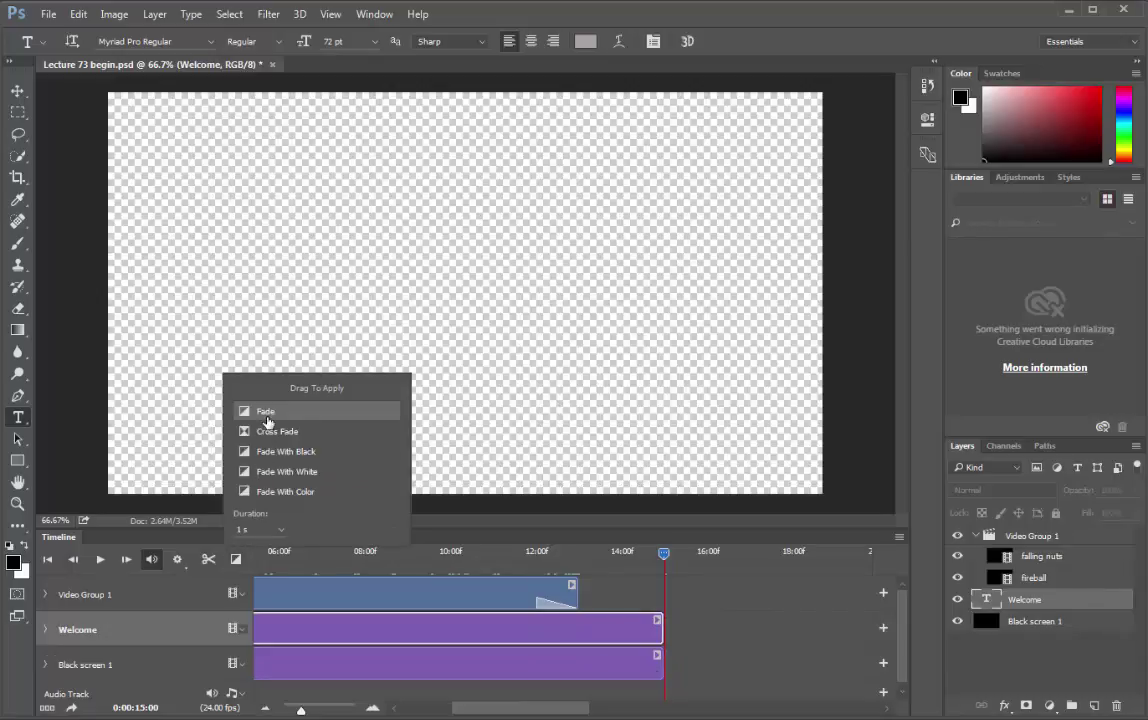
{"action": "left_click_drag", "start_coordinate": [262, 413], "coordinate": [652, 630]}
{"action": "mouse_move", "coordinate": [666, 559]}
{"action": "left_mouse_down"}
{"action": "mouse_move", "coordinate": [311, 568]}
{"action": "mouse_move", "coordinate": [658, 576]}
{"action": "left_mouse_up"}
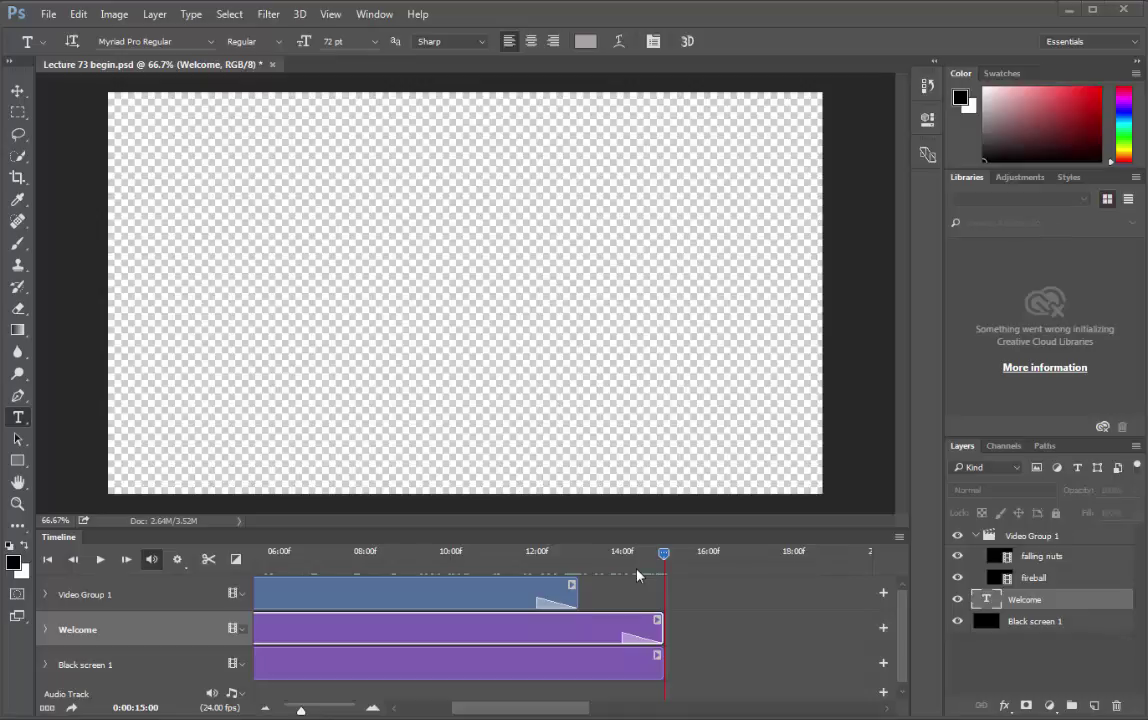
Step: Extend Black screen 1 so it ends at 0:00:15:12
{"action": "right_click", "coordinate": [664, 560]}
{"action": "left_click", "coordinate": [705, 540]}
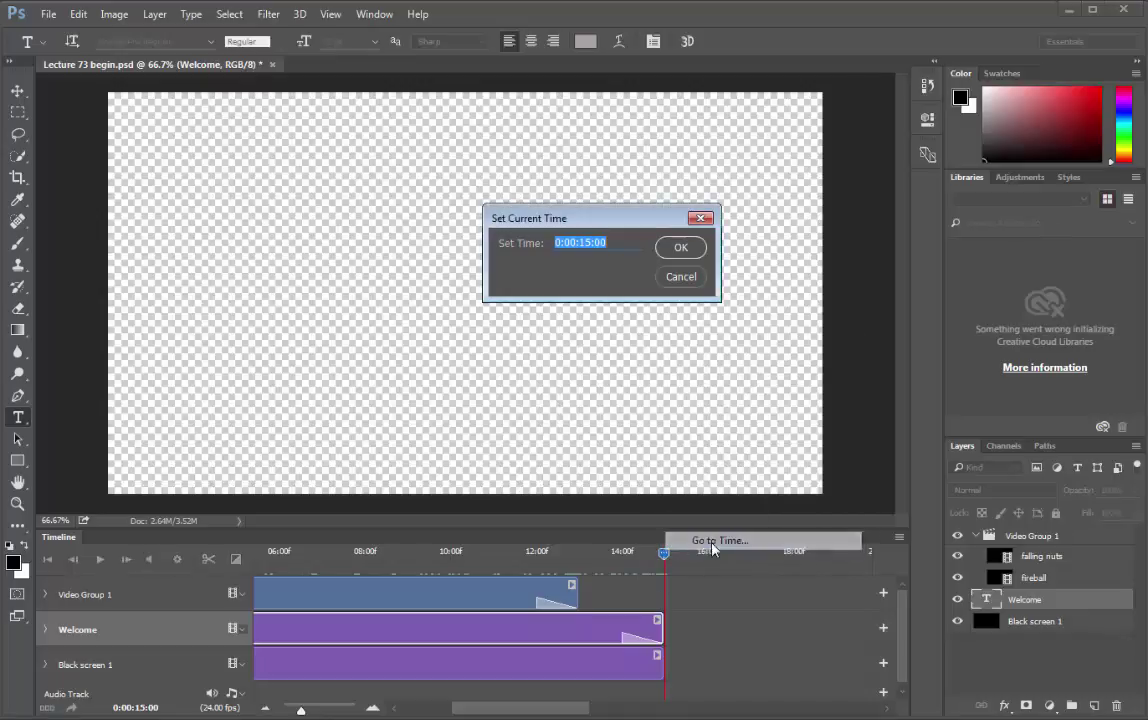
{"action": "double_click", "coordinate": [617, 240]}
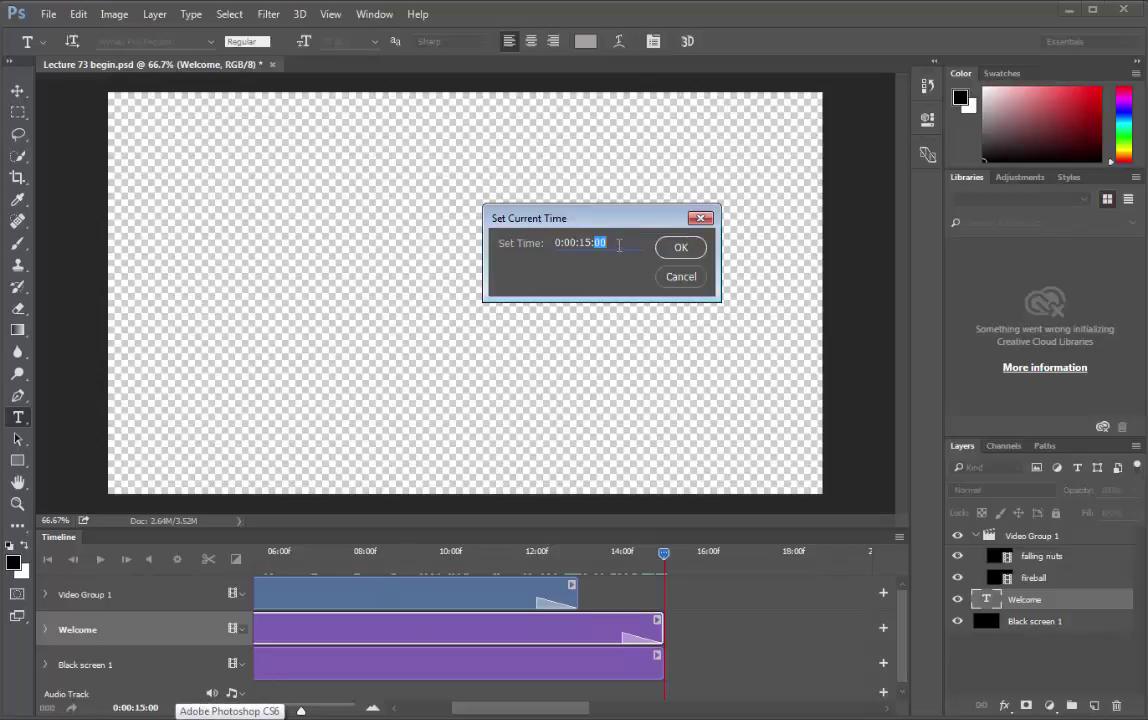
{"action": "type", "text": "12"}
{"action": "left_click", "coordinate": [679, 249]}
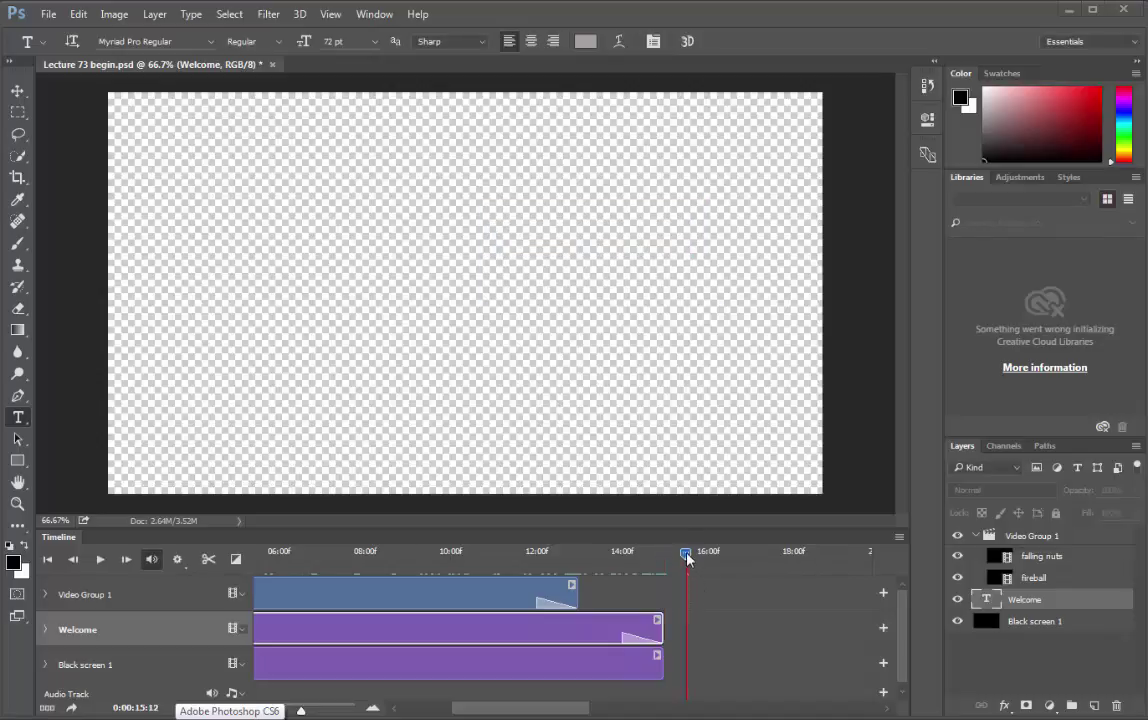
{"action": "left_click_drag", "start_coordinate": [661, 663], "coordinate": [685, 657]}
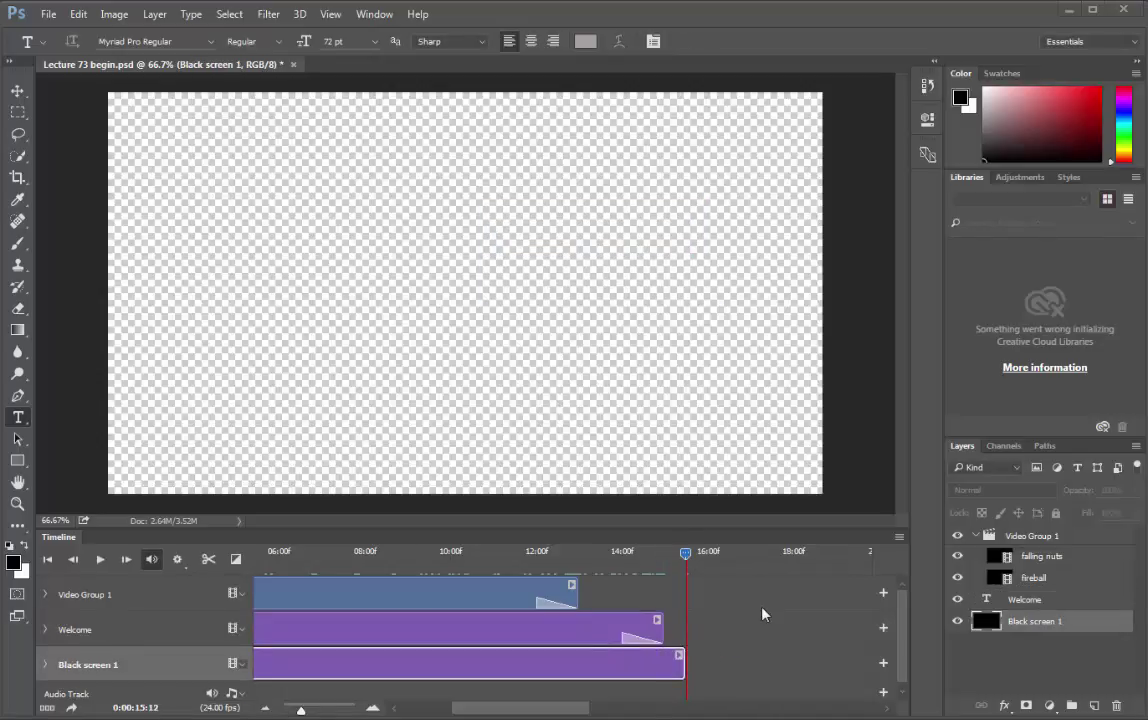
Step: Zoom the timeline out and move the falling nuts clip to start at 15:12
{"action": "left_click_drag", "start_coordinate": [521, 711], "coordinate": [622, 713]}
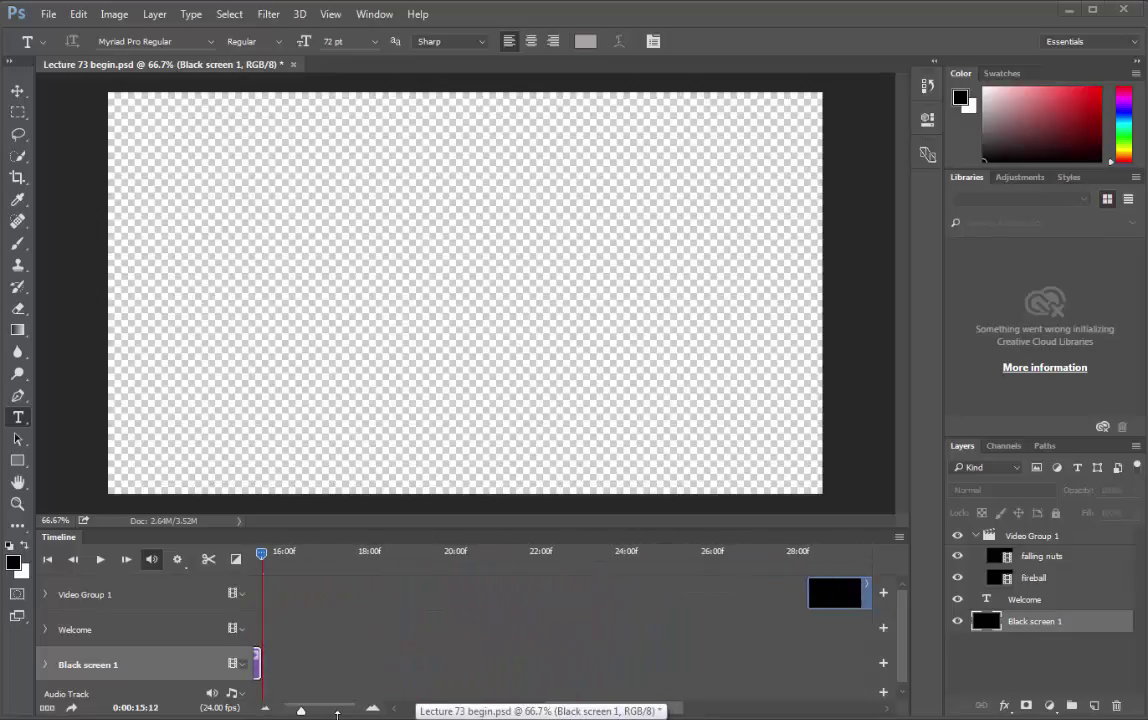
{"action": "left_click_drag", "start_coordinate": [301, 713], "coordinate": [295, 710]}
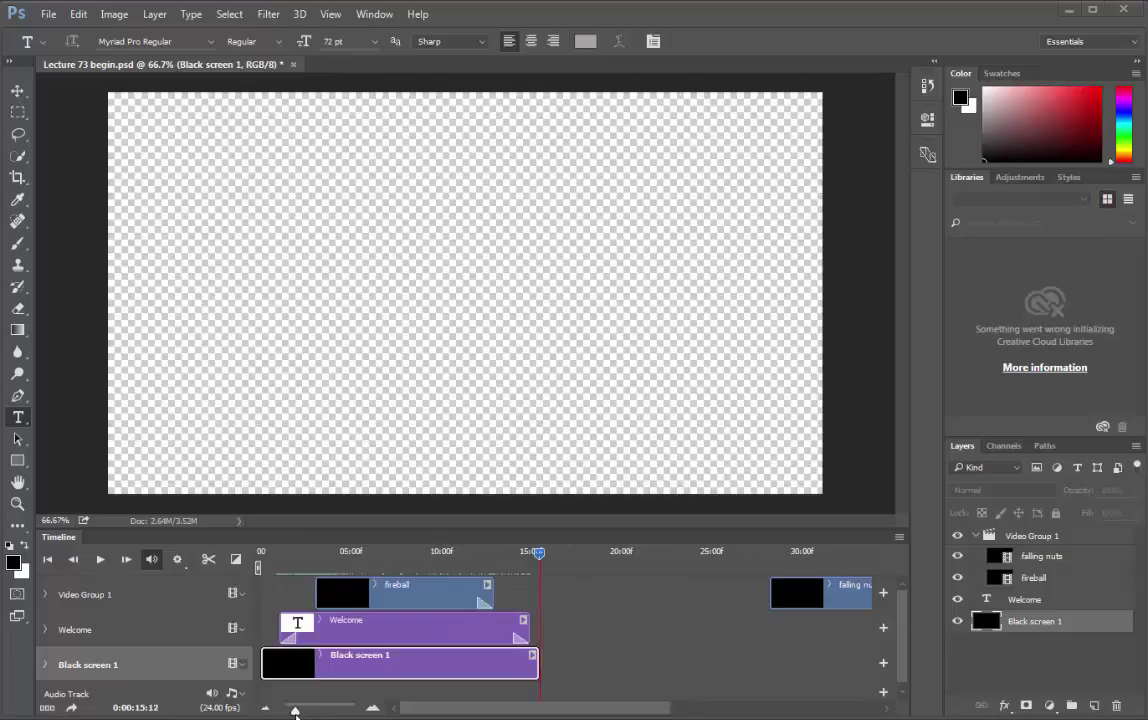
{"action": "left_click_drag", "start_coordinate": [840, 595], "coordinate": [612, 610]}
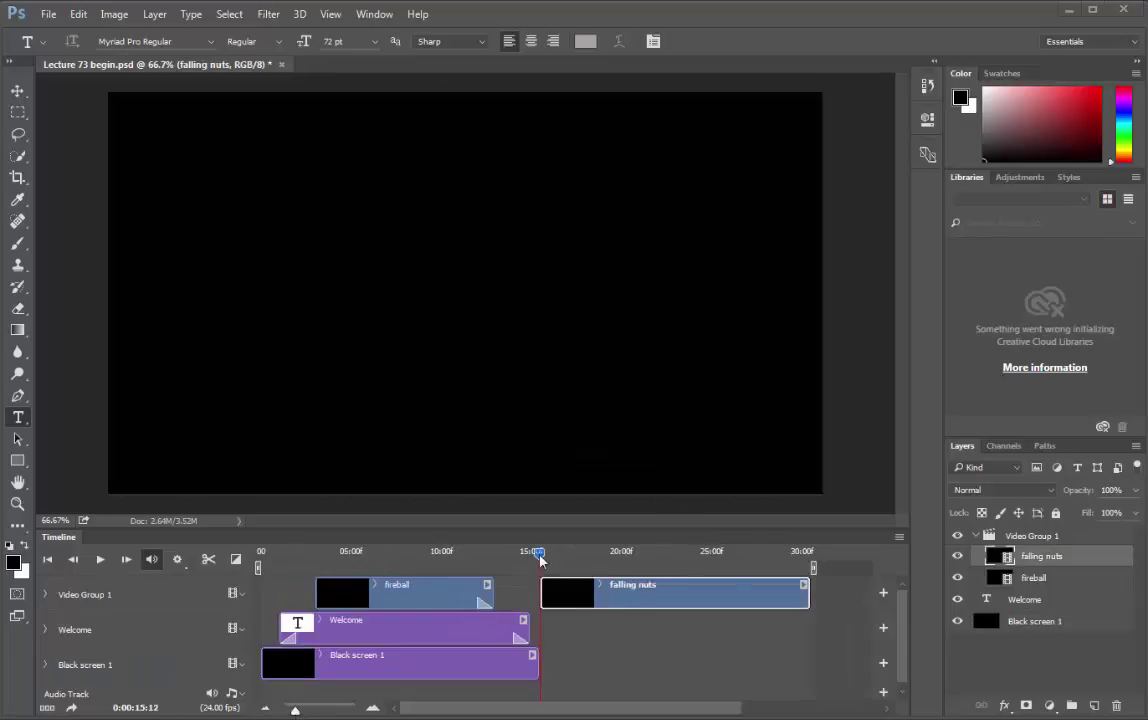
Step: Place falling nuts right after Black screen 1 and scrub through the clip
{"action": "left_click_drag", "start_coordinate": [538, 551], "coordinate": [602, 558]}
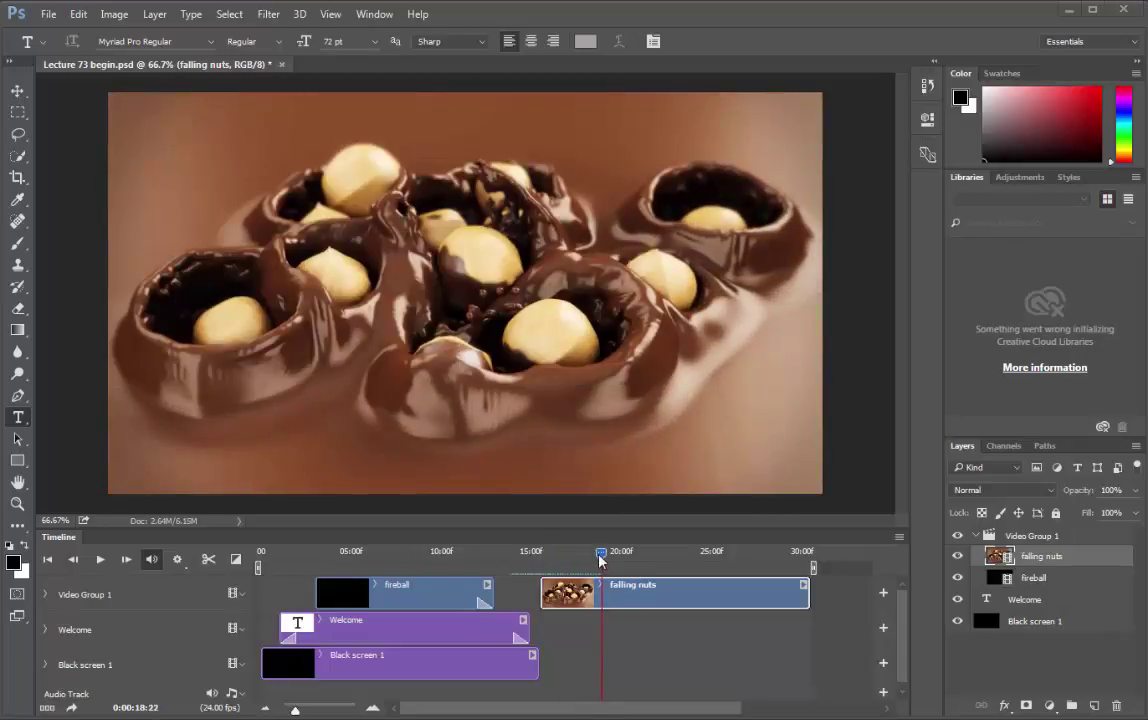
{"action": "mouse_move", "coordinate": [602, 556]}
{"action": "left_mouse_down"}
{"action": "mouse_move", "coordinate": [543, 566]}
{"action": "mouse_move", "coordinate": [815, 566]}
{"action": "mouse_move", "coordinate": [620, 567]}
{"action": "left_mouse_up"}
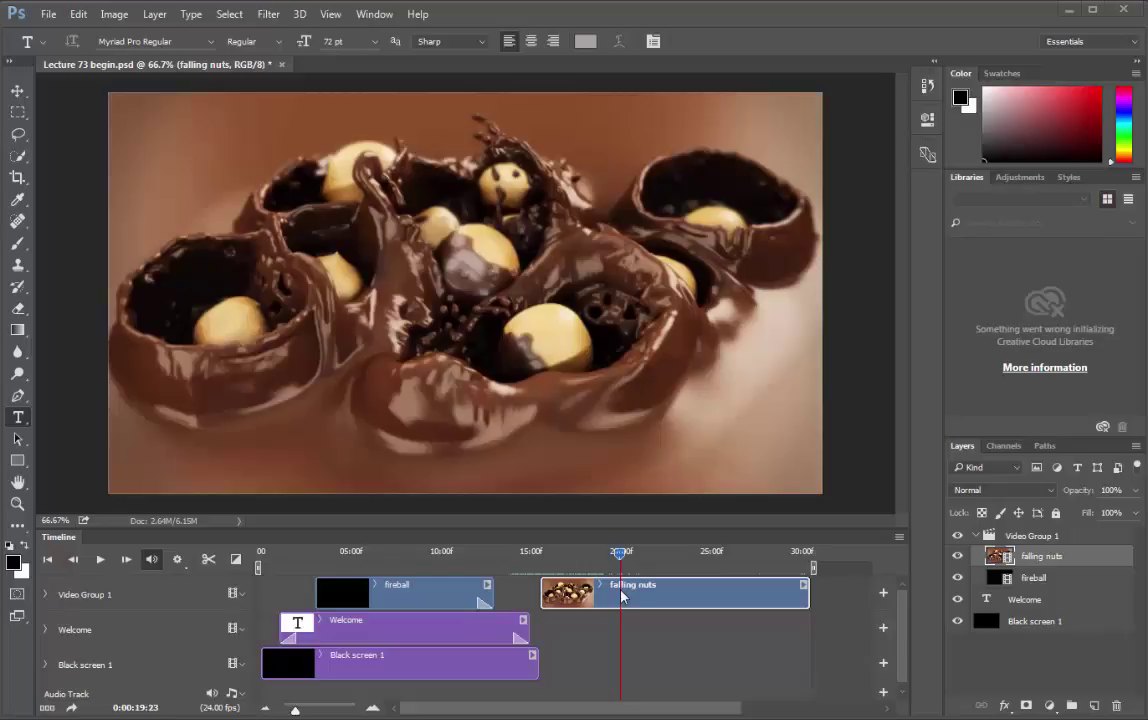
{"action": "left_click_drag", "start_coordinate": [620, 596], "coordinate": [710, 597]}
Step: Open Go to Time and start editing the frame digits toward 0:00:25:00
{"action": "right_click", "coordinate": [712, 556]}
{"action": "left_click", "coordinate": [749, 543]}
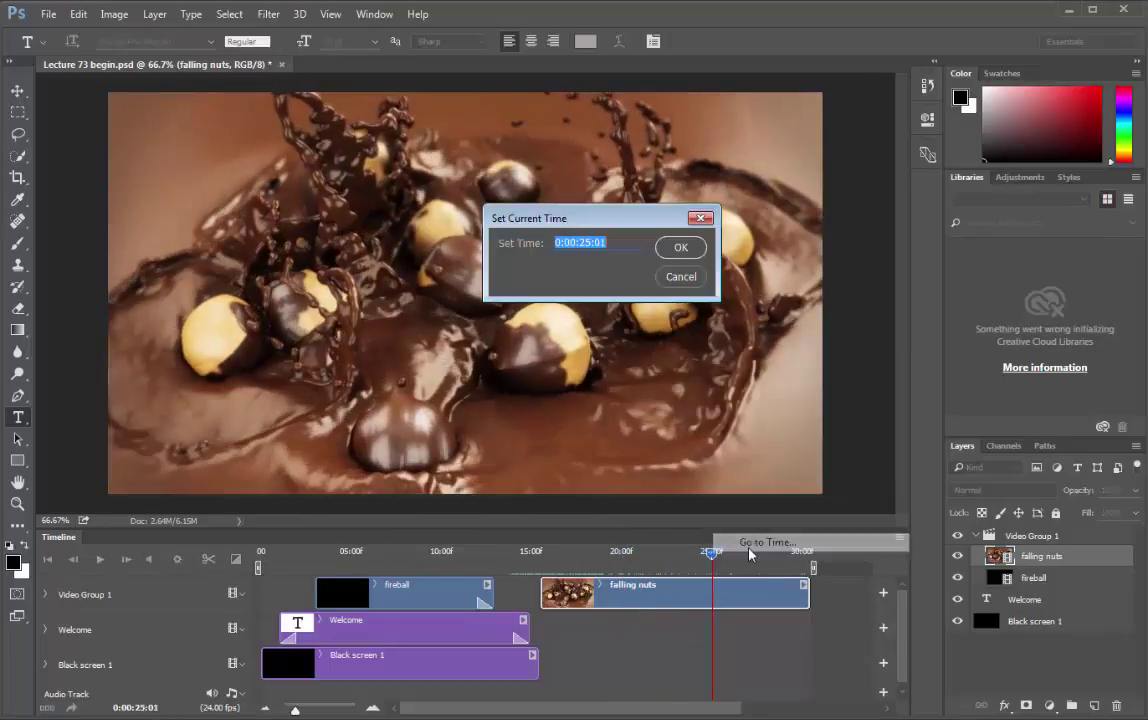
{"action": "left_click", "coordinate": [604, 242]}
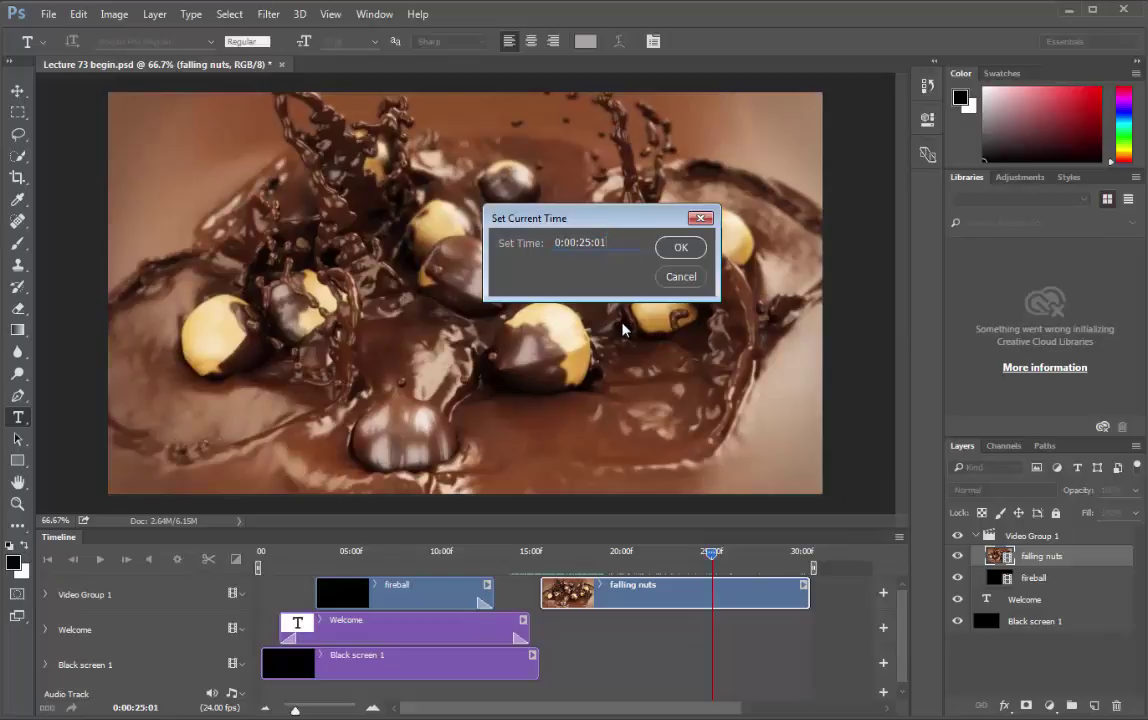
{"action": "key", "text": "BackSpace"}
Step: Trial-split falling nuts at 0:00:25:00 and delete the tail, then undo both changes
{"action": "type", "text": "0"}
{"action": "left_click", "coordinate": [676, 248]}
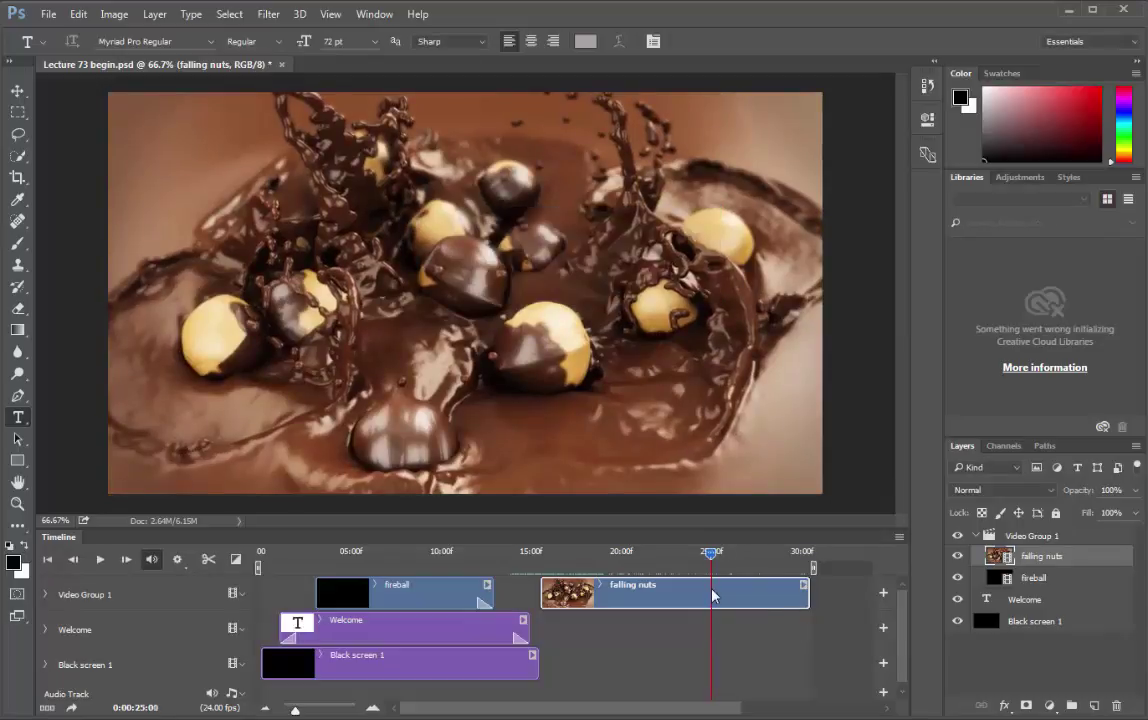
{"action": "left_click", "coordinate": [208, 560]}
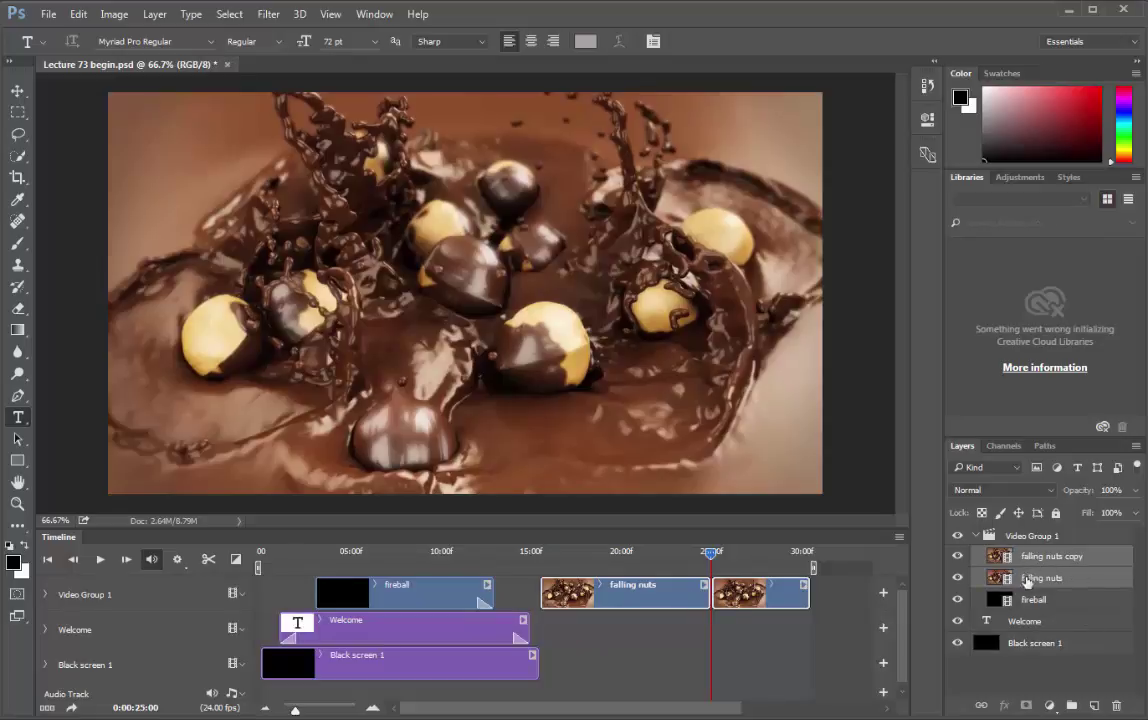
{"action": "left_click", "coordinate": [789, 605]}
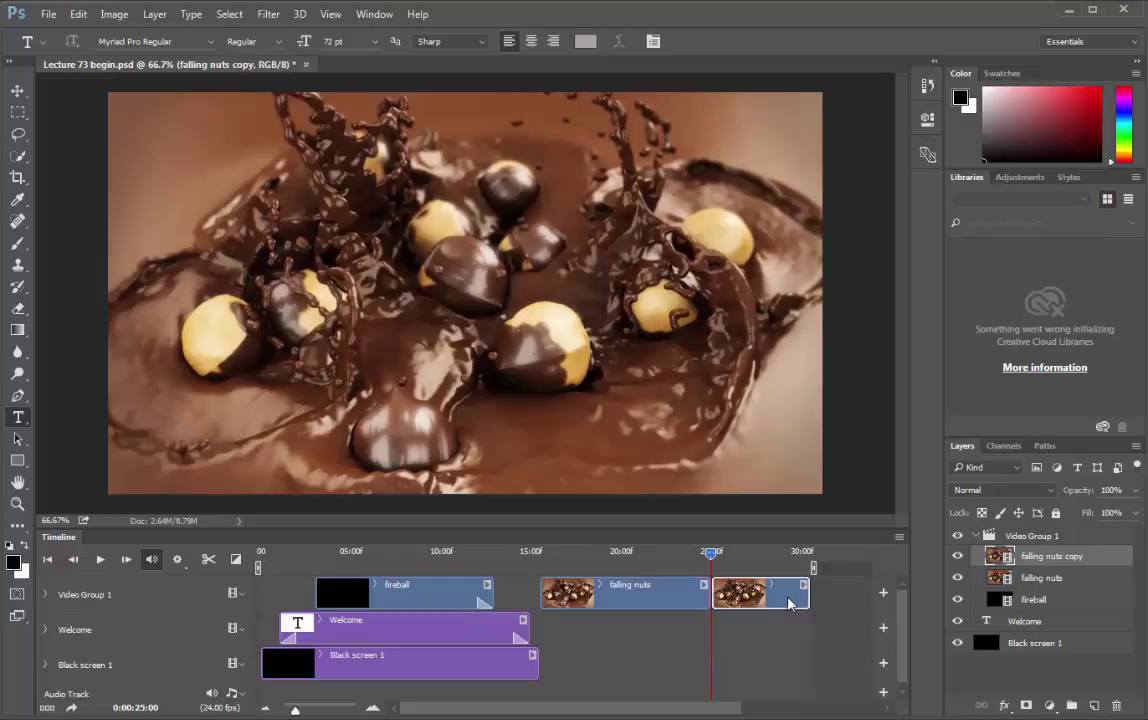
{"action": "key", "text": "Delete"}
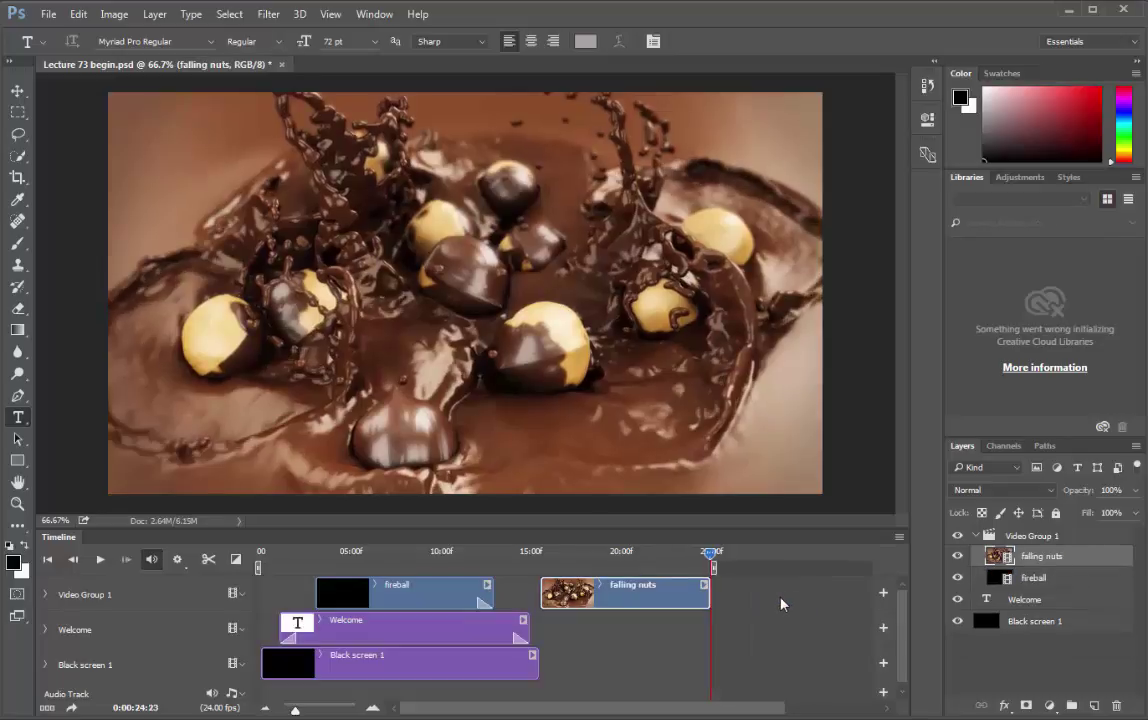
{"action": "key", "text": "ctrl+j"}
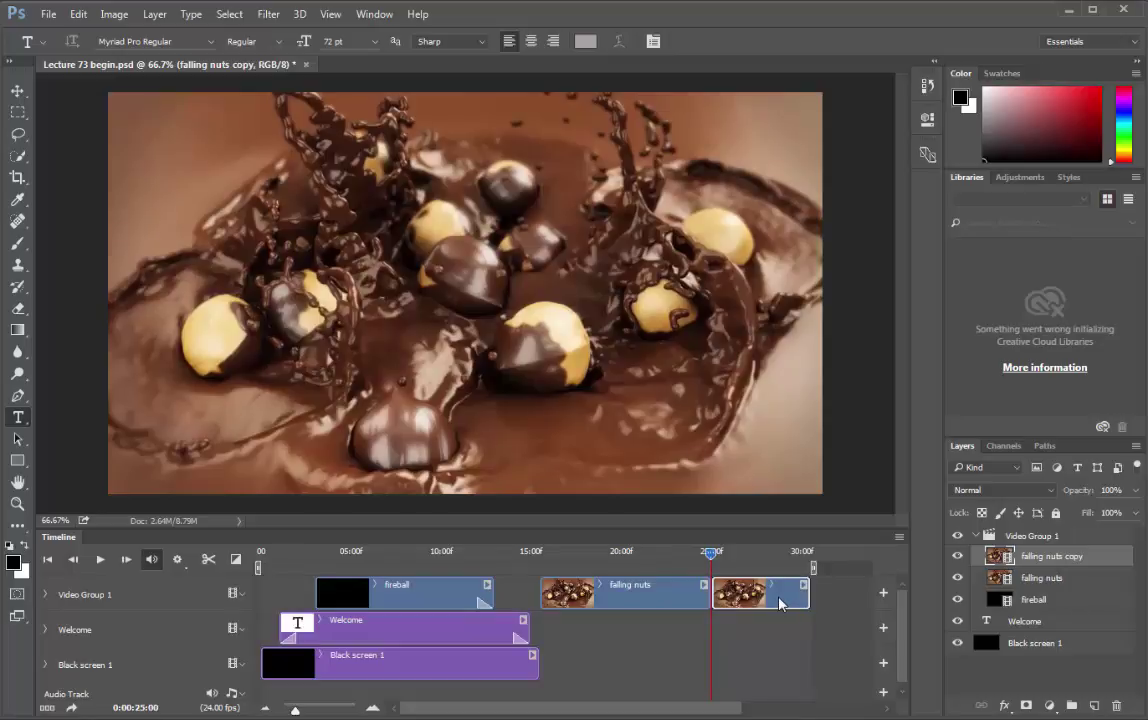
{"action": "key", "text": "ctrl+e"}
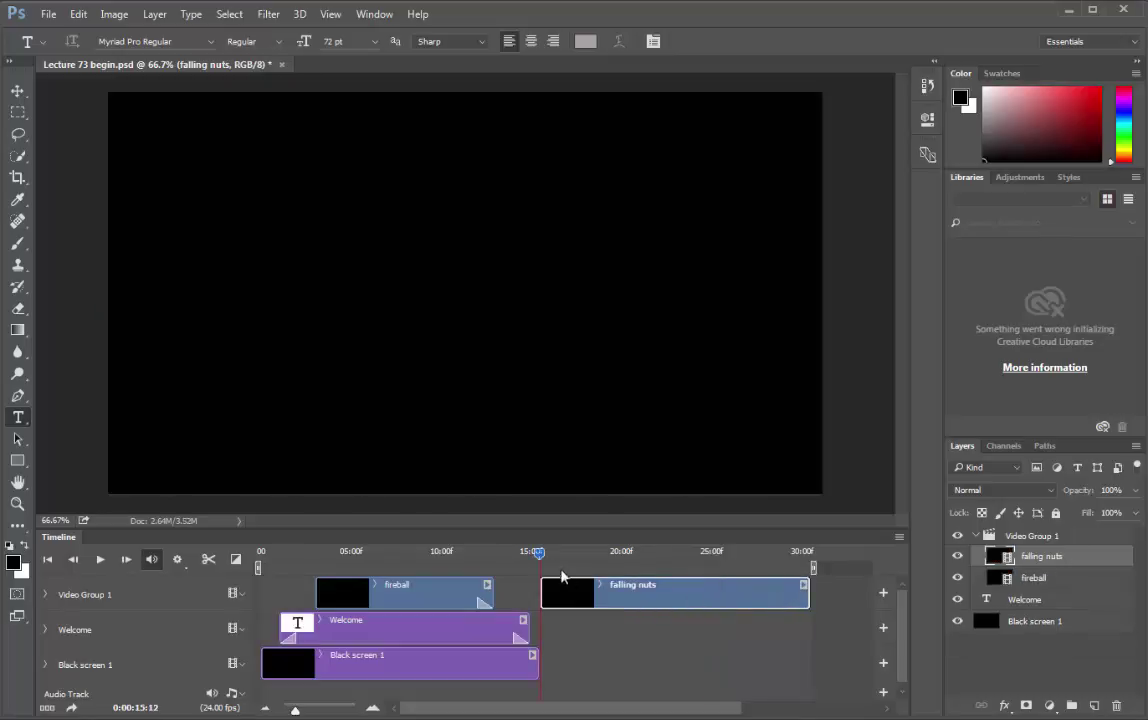
Step: Split falling nuts at the 25-second playhead and delete the part after the cut
{"action": "left_click_drag", "start_coordinate": [540, 556], "coordinate": [711, 566]}
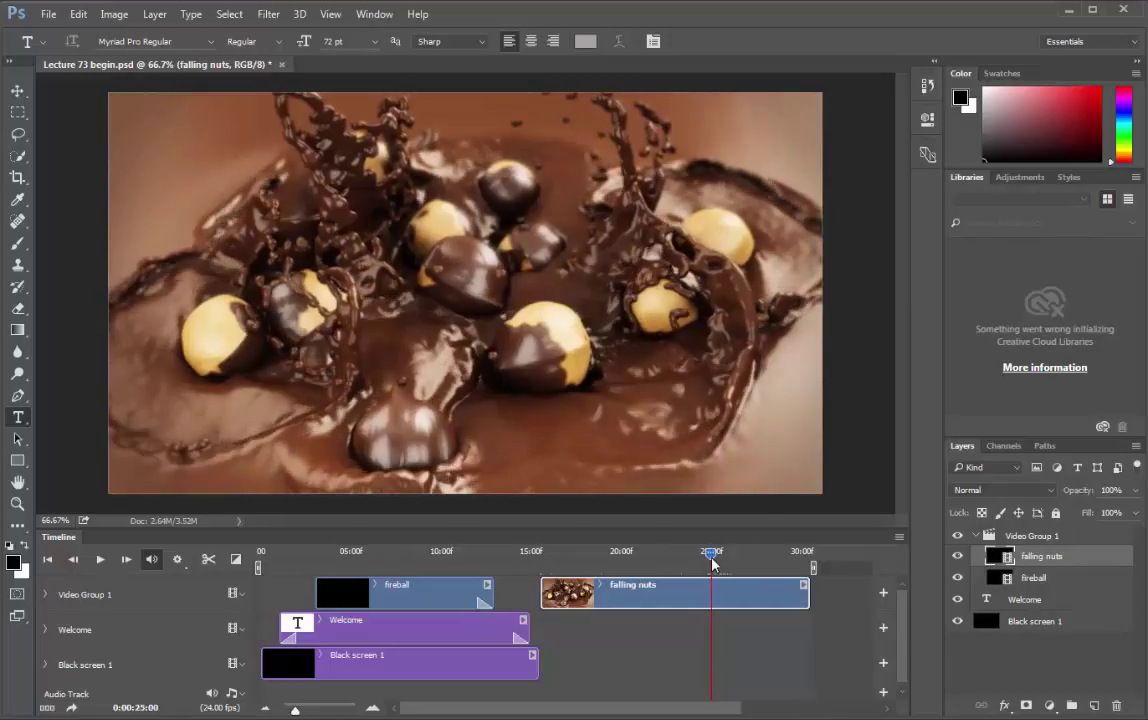
{"action": "right_click", "coordinate": [711, 566]}
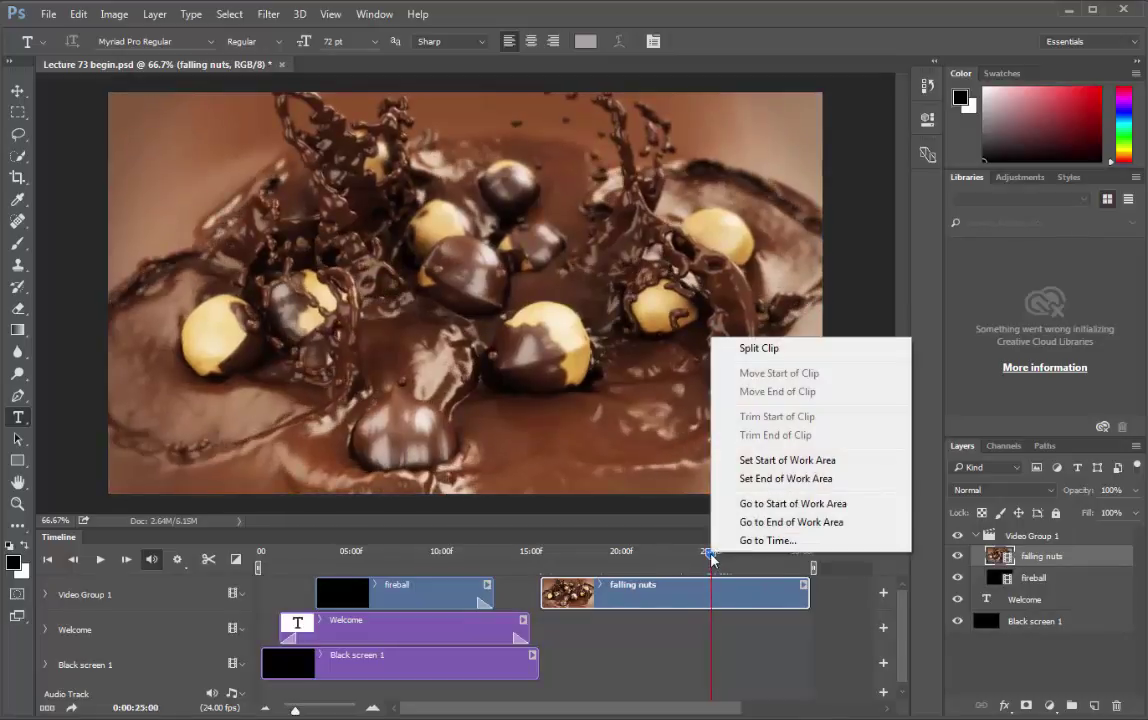
{"action": "left_click", "coordinate": [759, 348]}
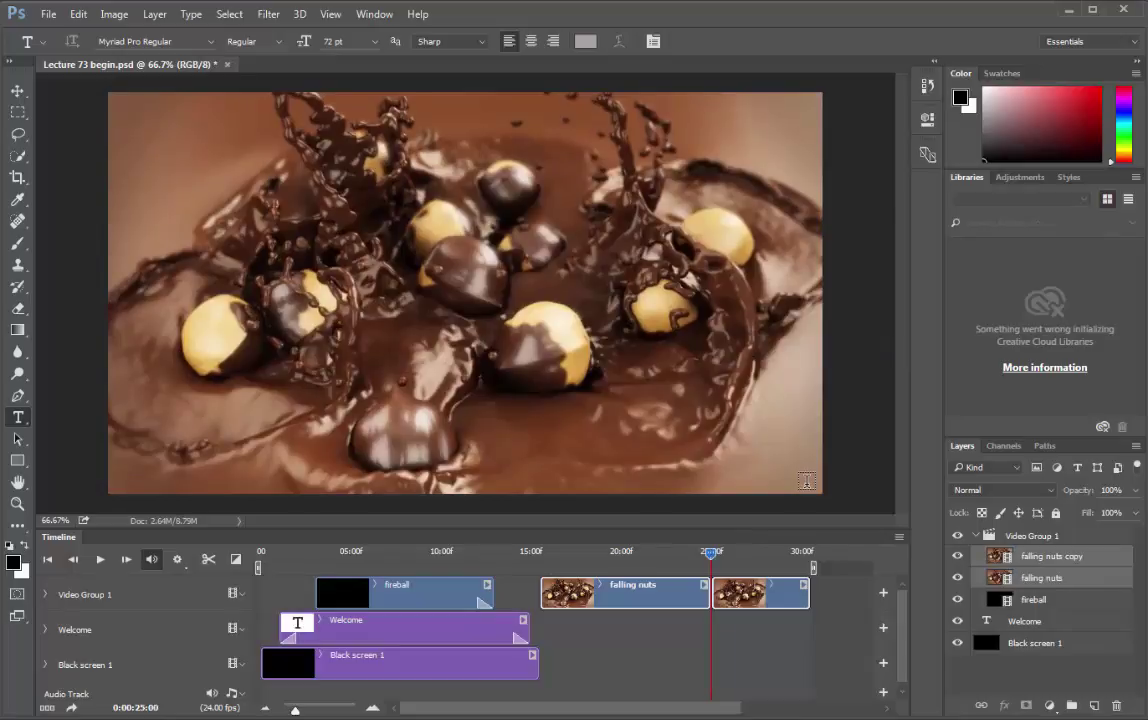
{"action": "left_click", "coordinate": [793, 599]}
{"action": "key", "text": "Delete"}
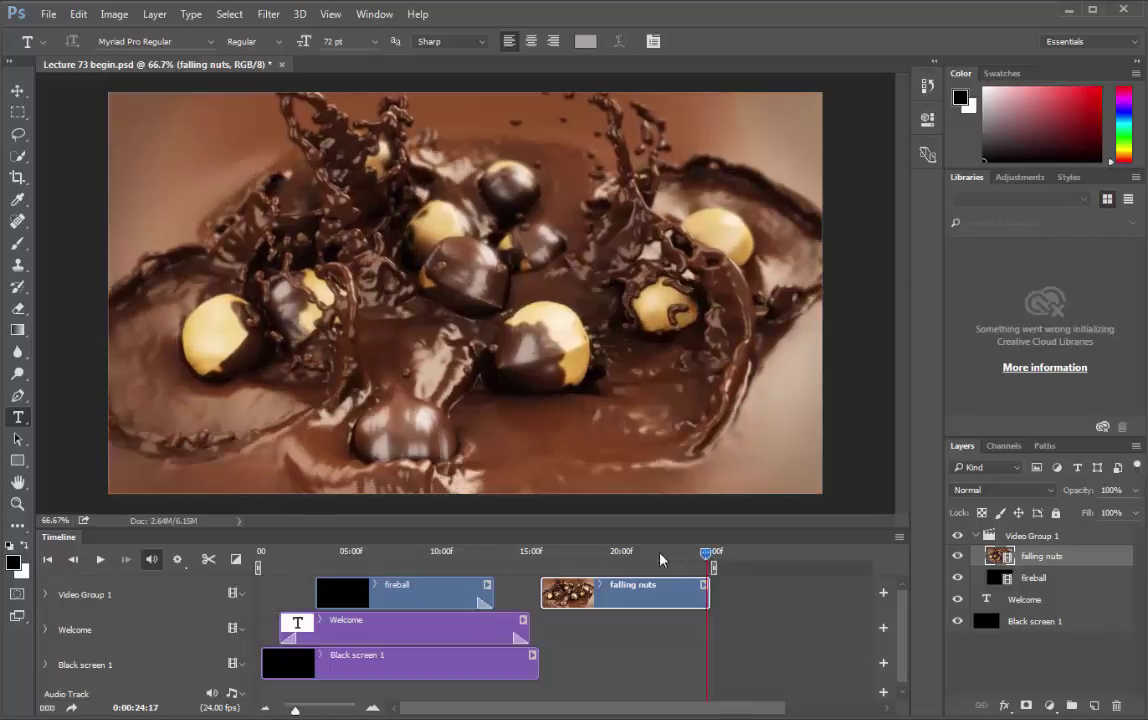
Step: Add a Fade to the end of the falling nuts clip and review it from 22:03
{"action": "left_click", "coordinate": [650, 555]}
{"action": "left_click", "coordinate": [674, 555]}
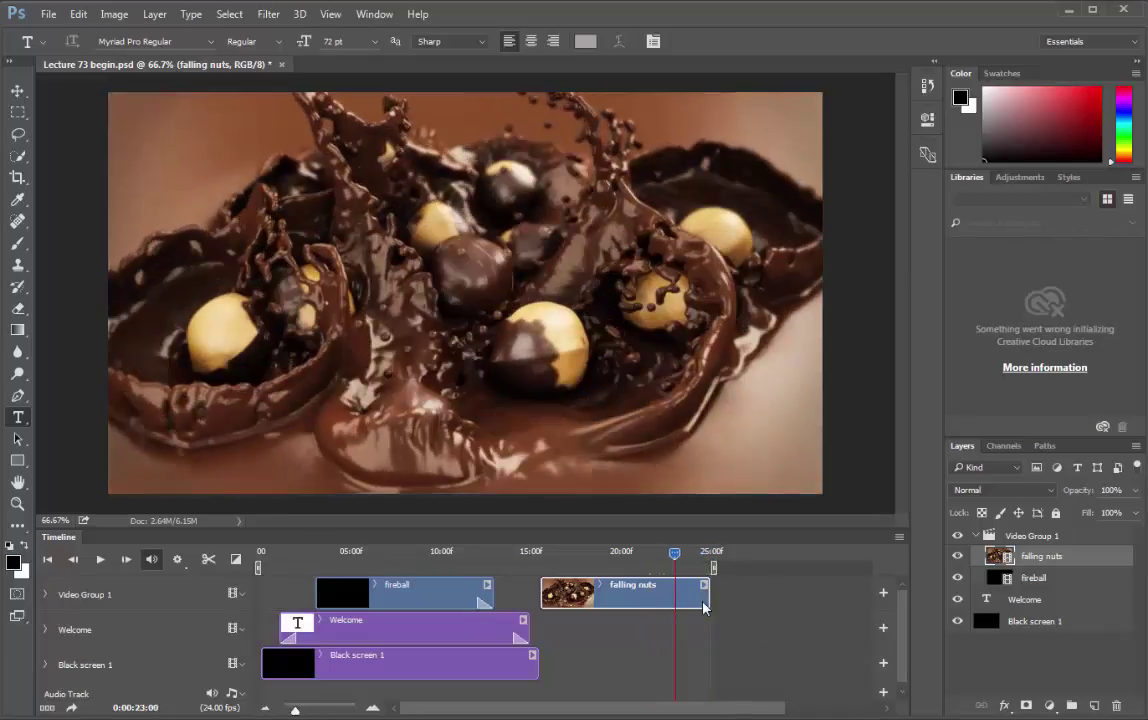
{"action": "left_click", "coordinate": [233, 557]}
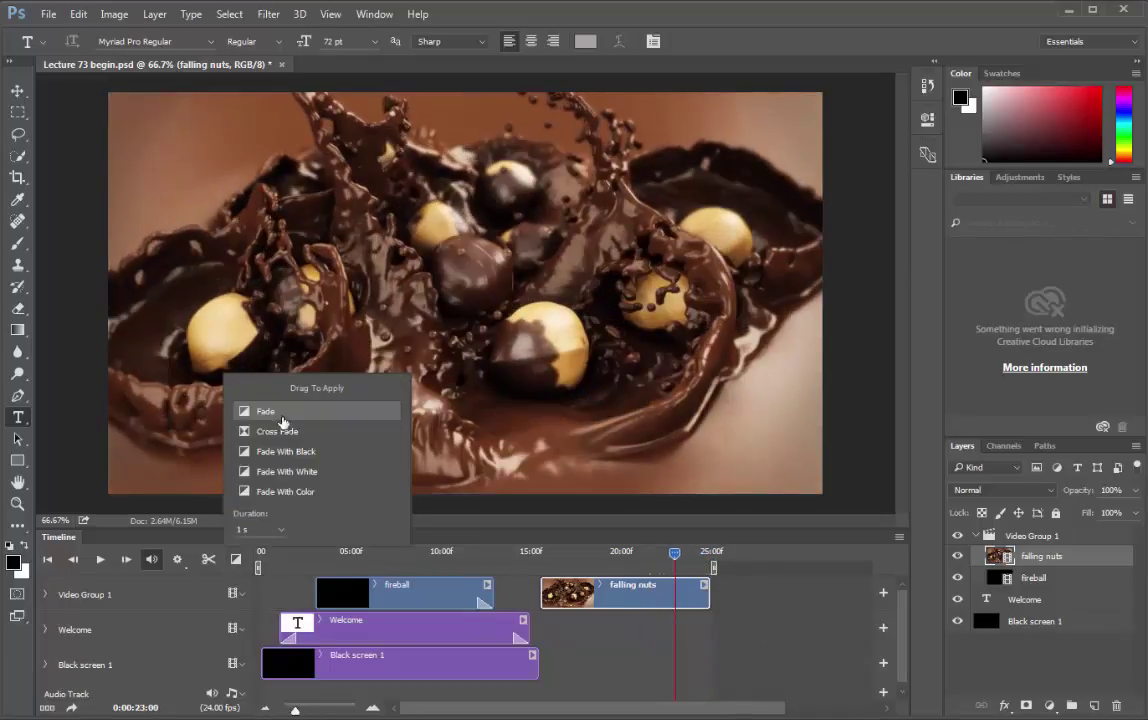
{"action": "left_click_drag", "start_coordinate": [280, 413], "coordinate": [703, 567]}
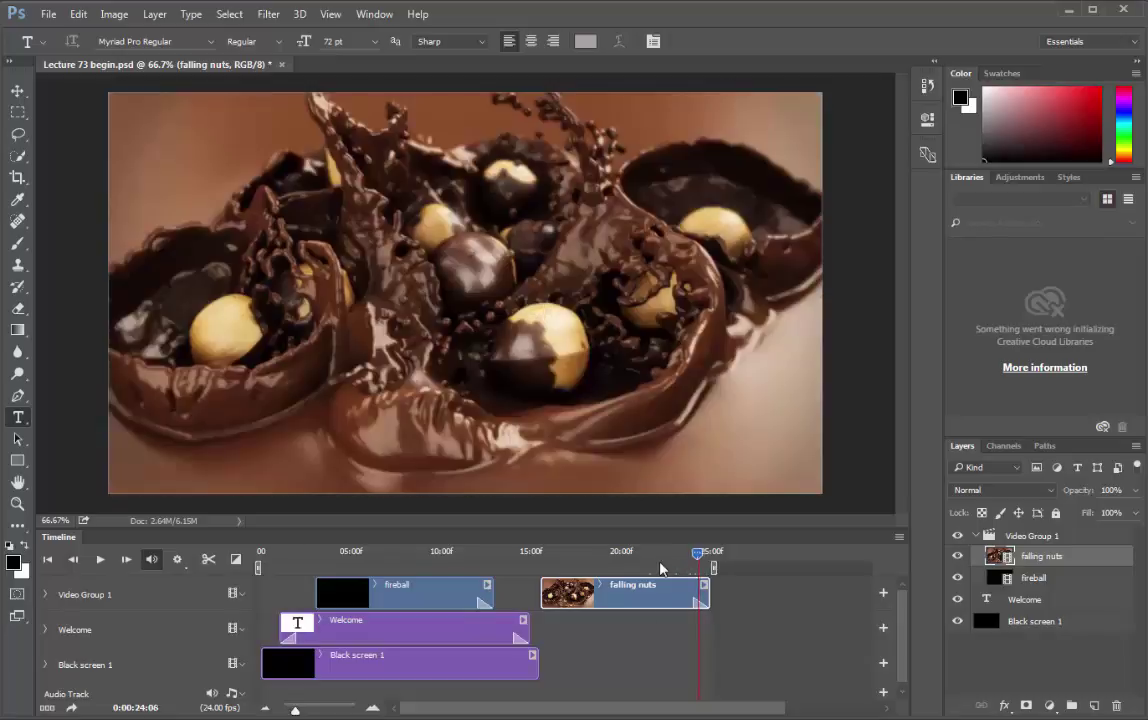
{"action": "left_click", "coordinate": [658, 555]}
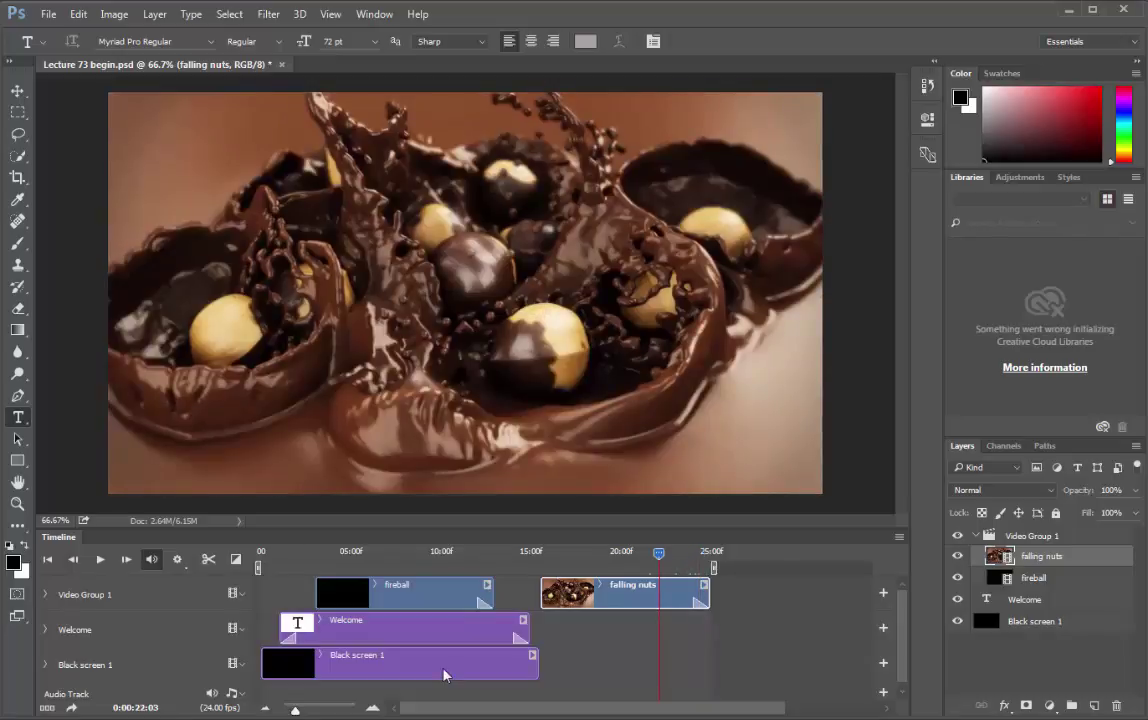
{"action": "scroll", "coordinate": [445, 676], "scroll_direction": "up", "scroll_amount": 2}
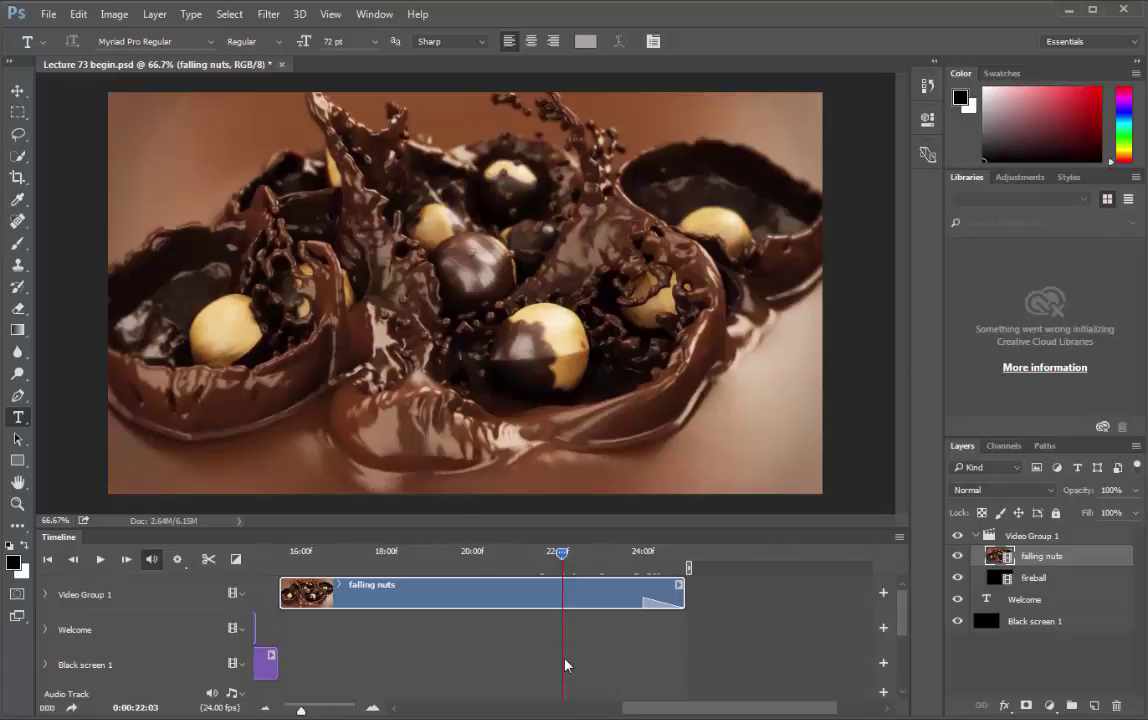
{"action": "left_click", "coordinate": [564, 707]}
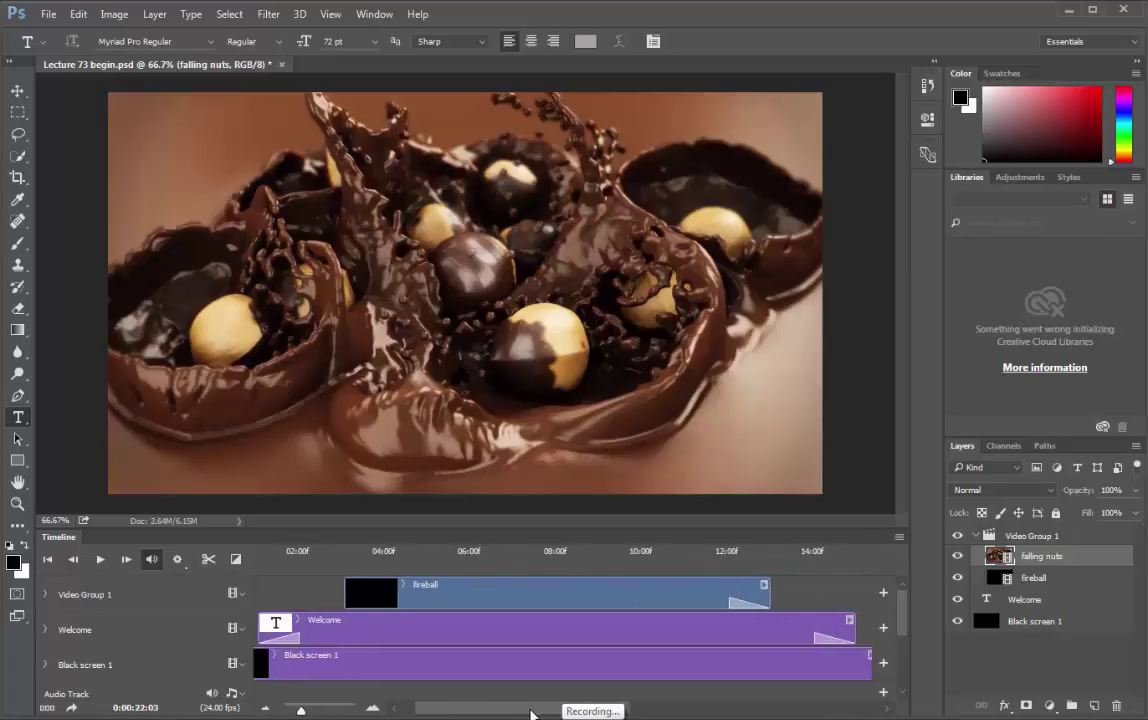
{"action": "left_click_drag", "start_coordinate": [531, 712], "coordinate": [625, 712]}
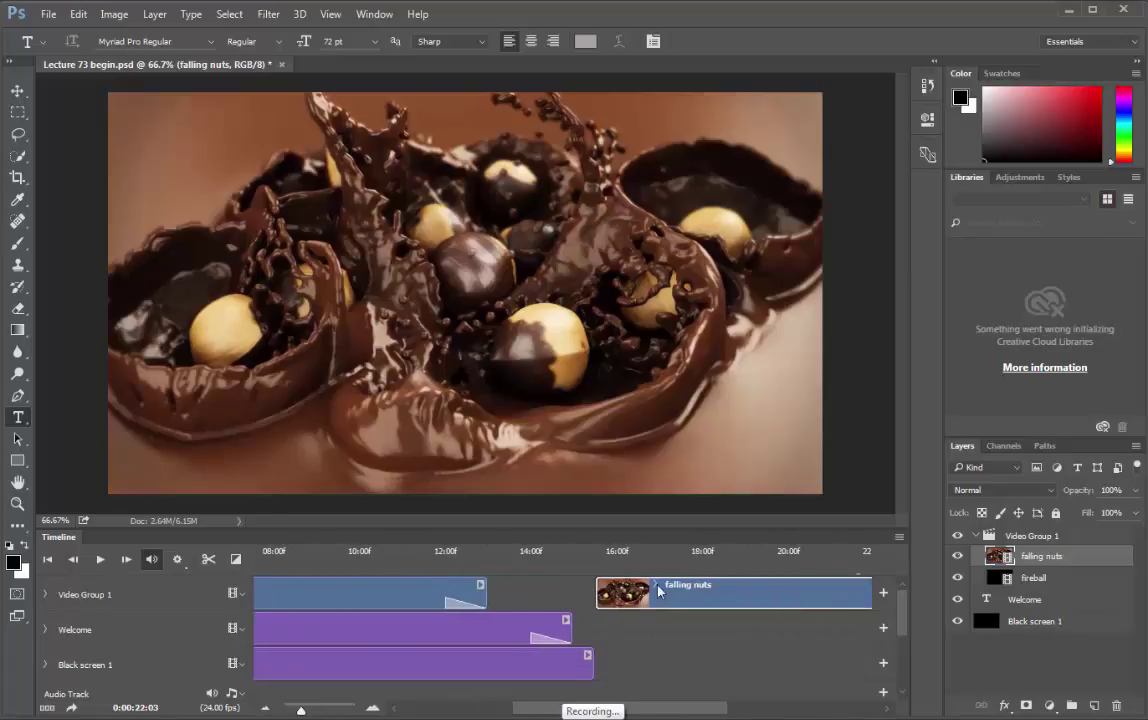
{"action": "left_click_drag", "start_coordinate": [676, 710], "coordinate": [785, 717]}
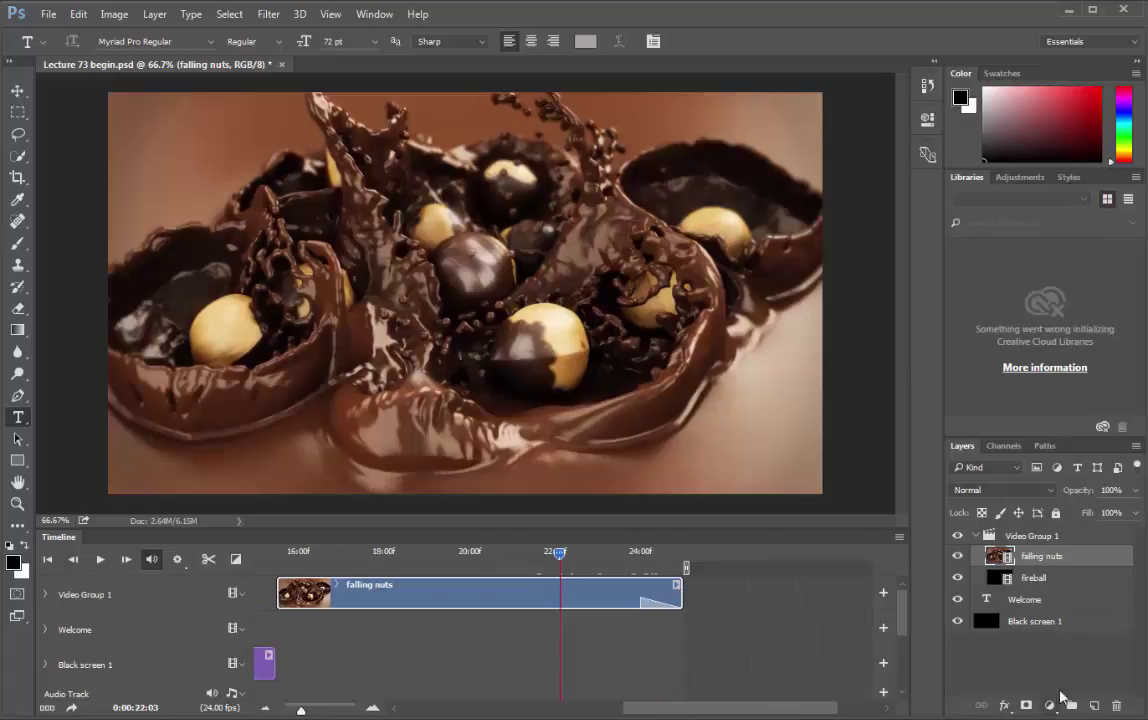
Step: Duplicate the Black screen 1 layer and rename the copy 'Black screen 2'
{"action": "left_click", "coordinate": [1045, 623]}
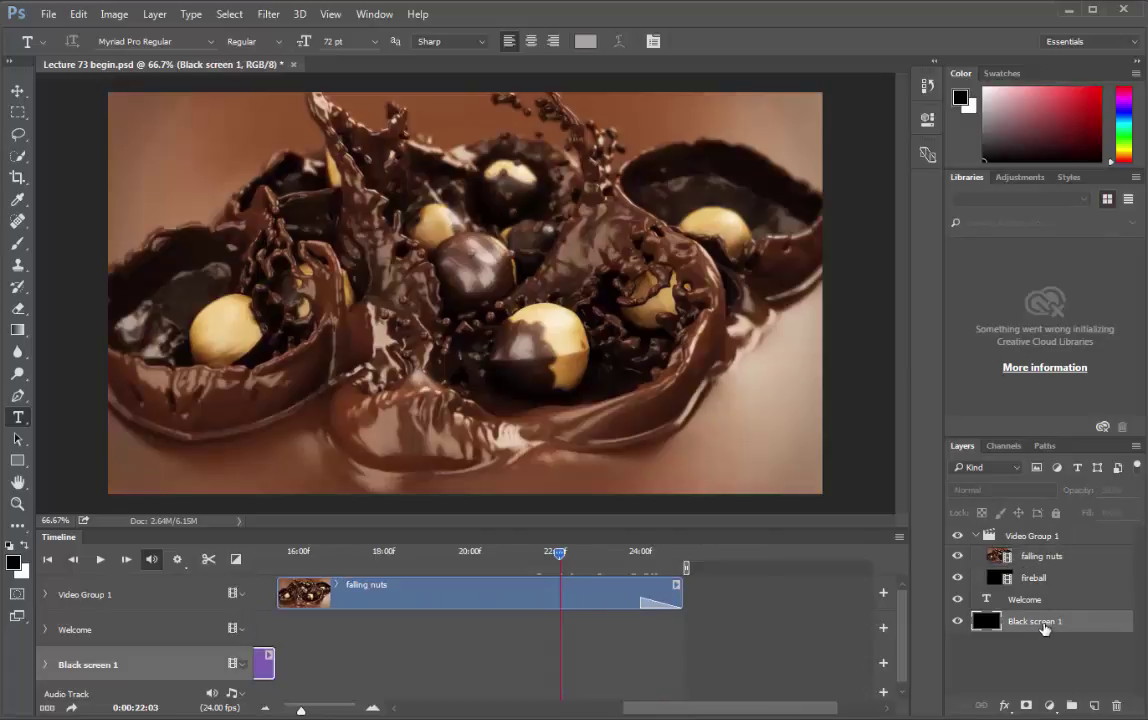
{"action": "left_click_drag", "start_coordinate": [1043, 628], "coordinate": [1047, 652]}
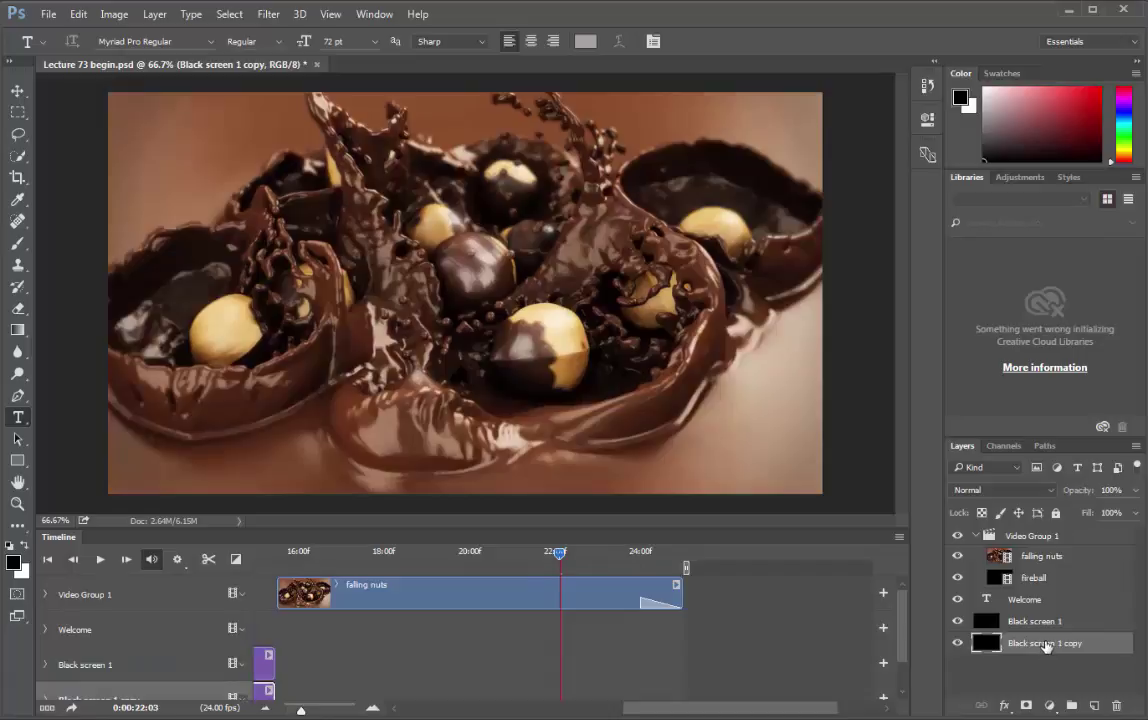
{"action": "double_click", "coordinate": [1044, 644]}
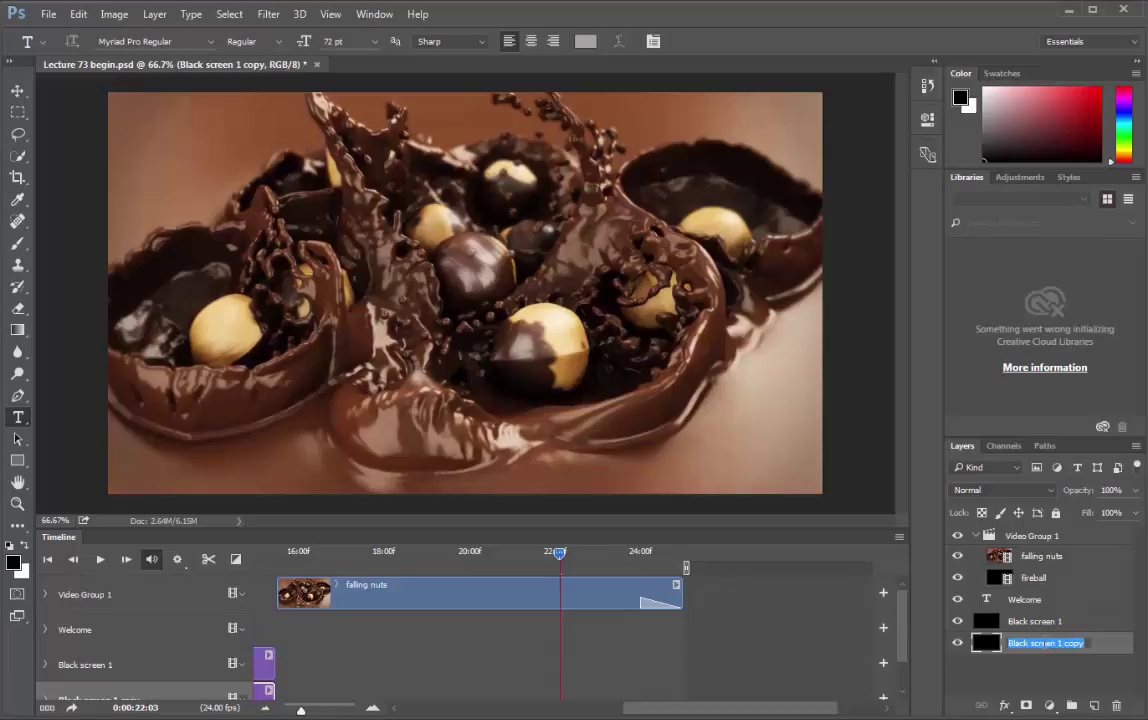
{"action": "type", "text": "Black screen 2"}
{"action": "left_click_drag", "start_coordinate": [720, 708], "coordinate": [490, 712]}
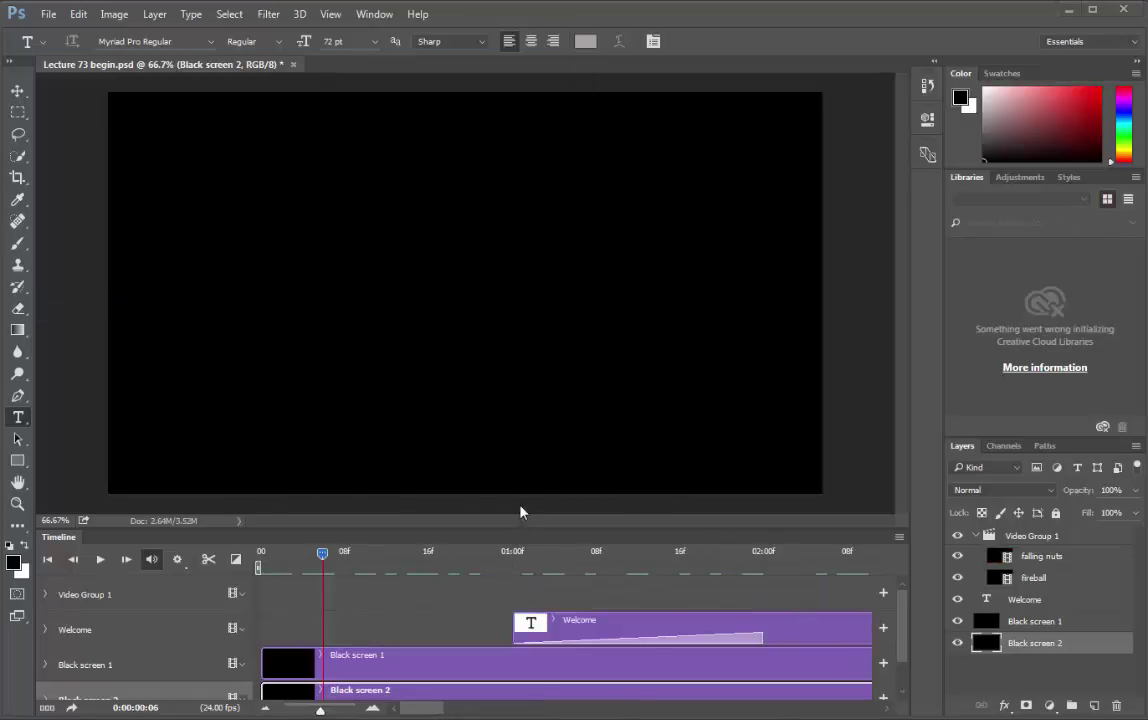
Step: Enlarge and zoom out the timeline, then move the Black screen 2 clip later
{"action": "left_click_drag", "start_coordinate": [519, 528], "coordinate": [519, 460]}
{"action": "left_click", "coordinate": [450, 525]}
{"action": "left_click_drag", "start_coordinate": [320, 709], "coordinate": [303, 712]}
{"action": "left_click_drag", "start_coordinate": [577, 707], "coordinate": [677, 707]}
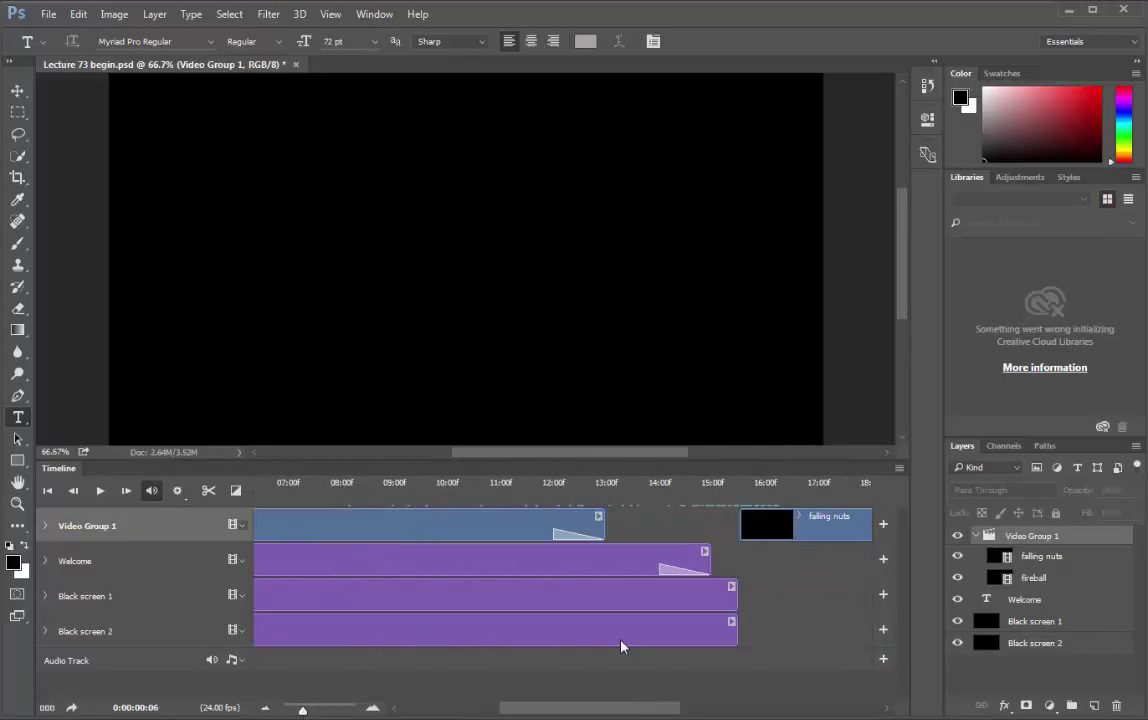
{"action": "left_click", "coordinate": [480, 640]}
{"action": "left_click_drag", "start_coordinate": [480, 640], "coordinate": [825, 648]}
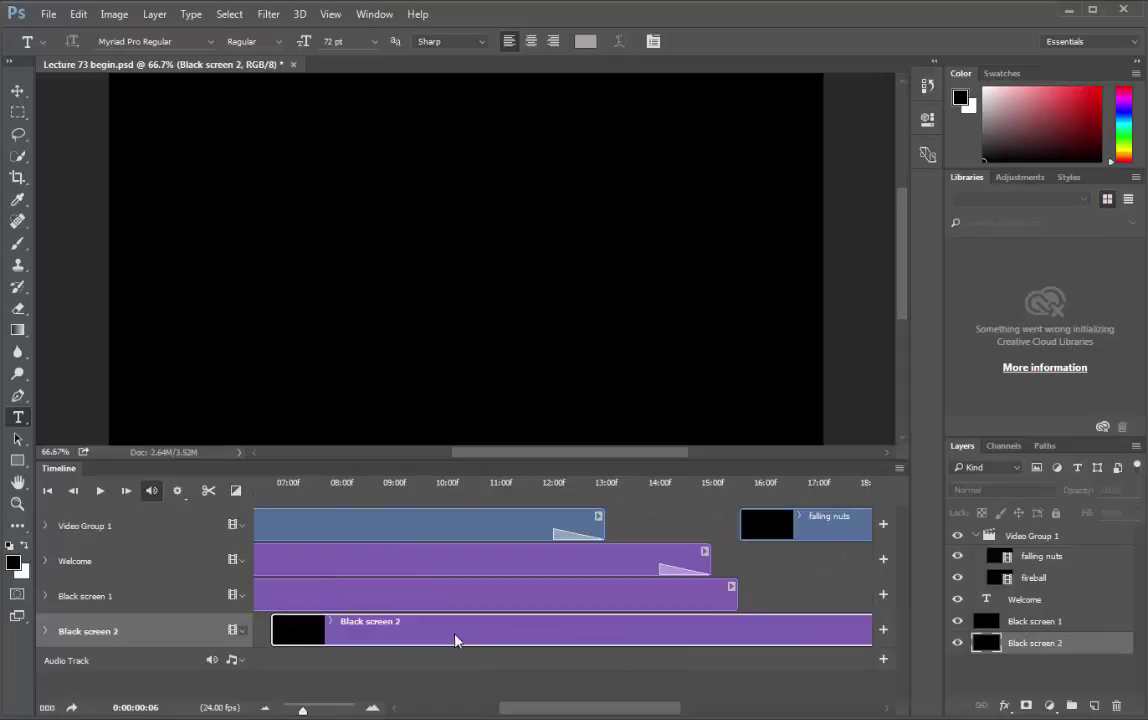
{"action": "left_click_drag", "start_coordinate": [459, 641], "coordinate": [912, 641]}
Step: Trim Black screen 2 to about one second, starting near 23:20 and ending at 25:00
{"action": "left_click_drag", "start_coordinate": [610, 712], "coordinate": [736, 712]}
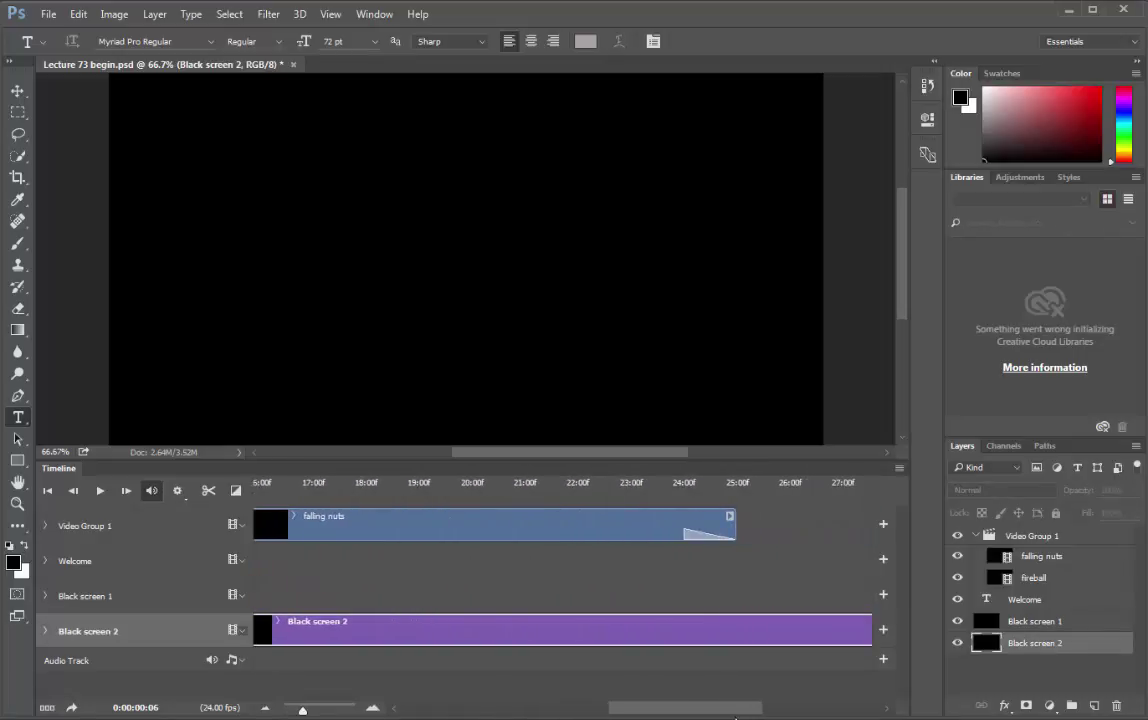
{"action": "left_click", "coordinate": [726, 485]}
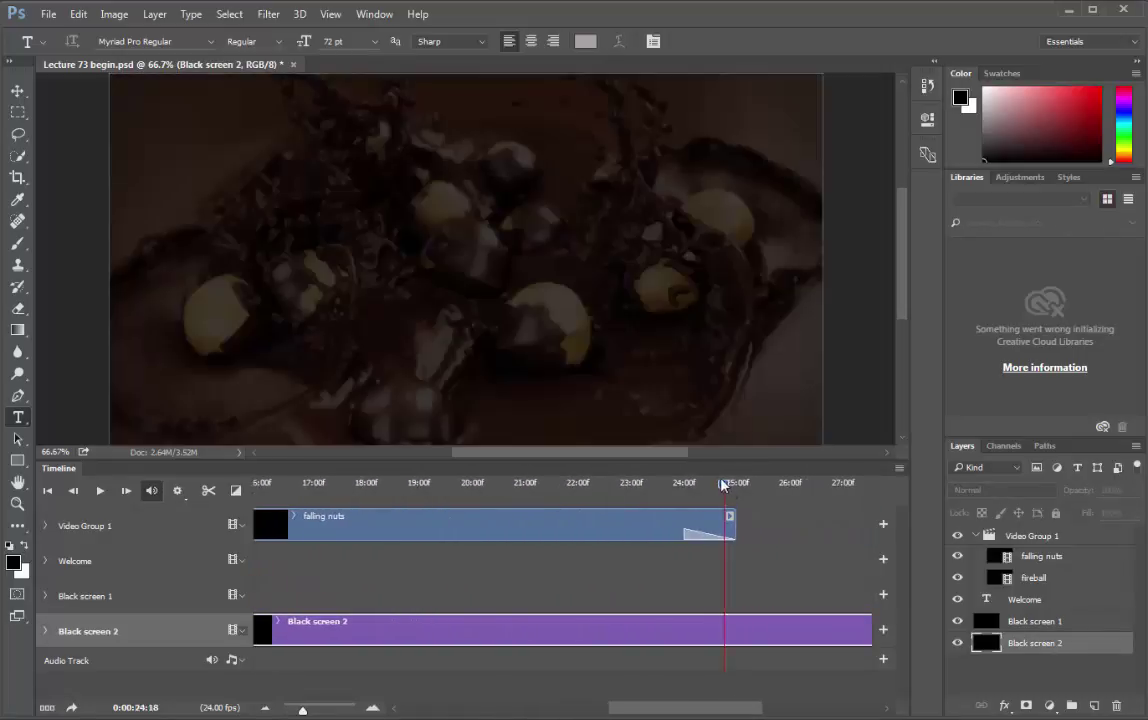
{"action": "left_click", "coordinate": [737, 489]}
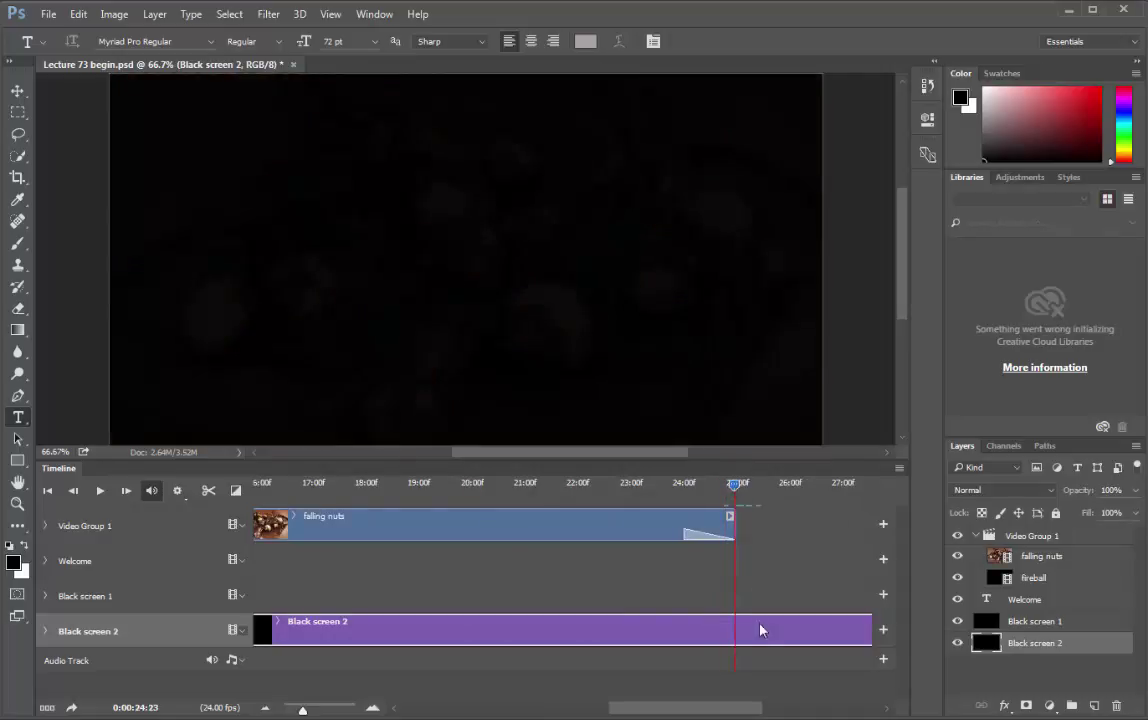
{"action": "left_click_drag", "start_coordinate": [761, 628], "coordinate": [456, 628]}
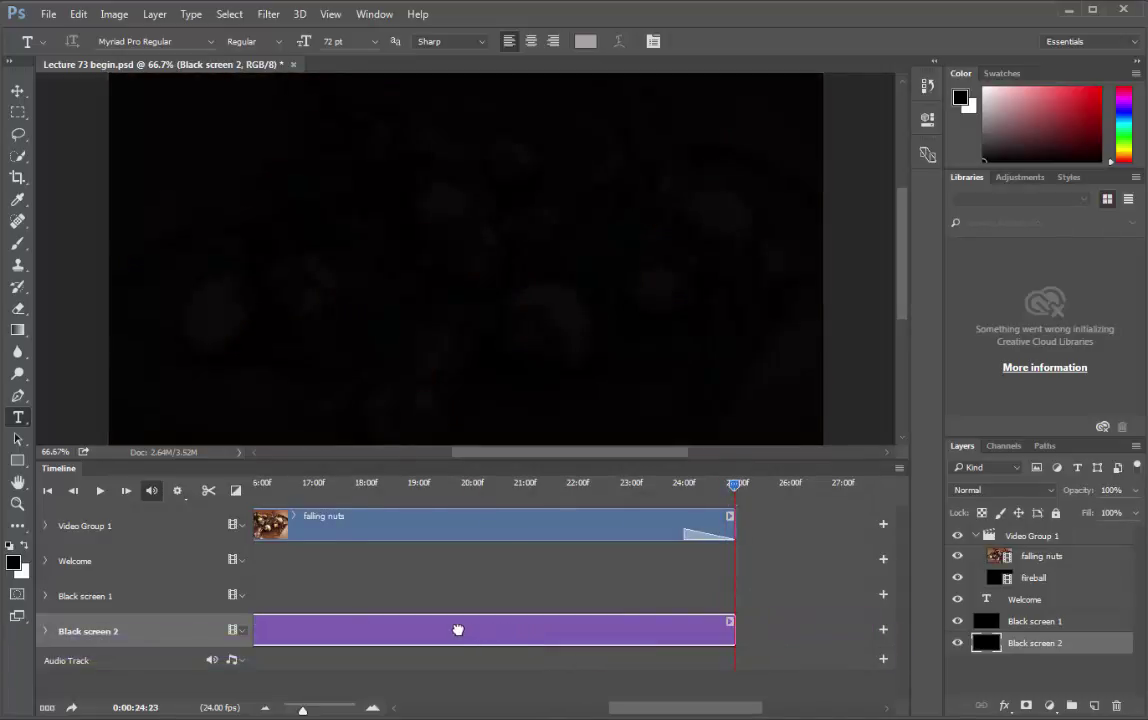
{"action": "left_click_drag", "start_coordinate": [665, 709], "coordinate": [605, 712]}
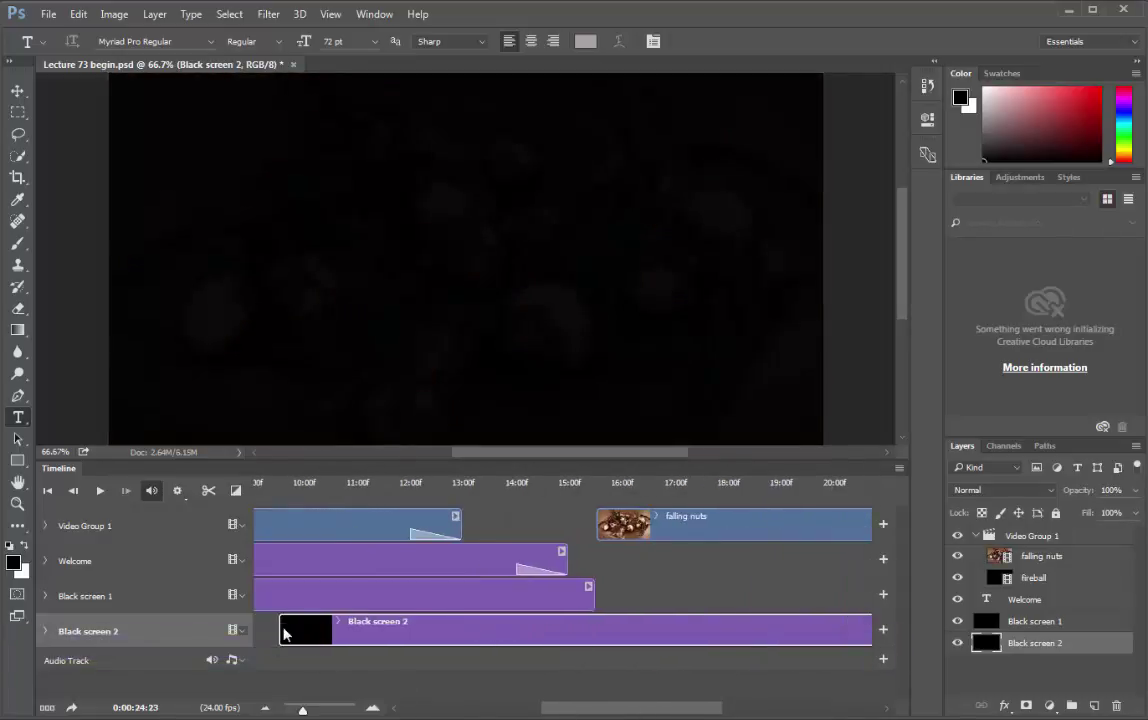
{"action": "left_click_drag", "start_coordinate": [281, 628], "coordinate": [848, 630]}
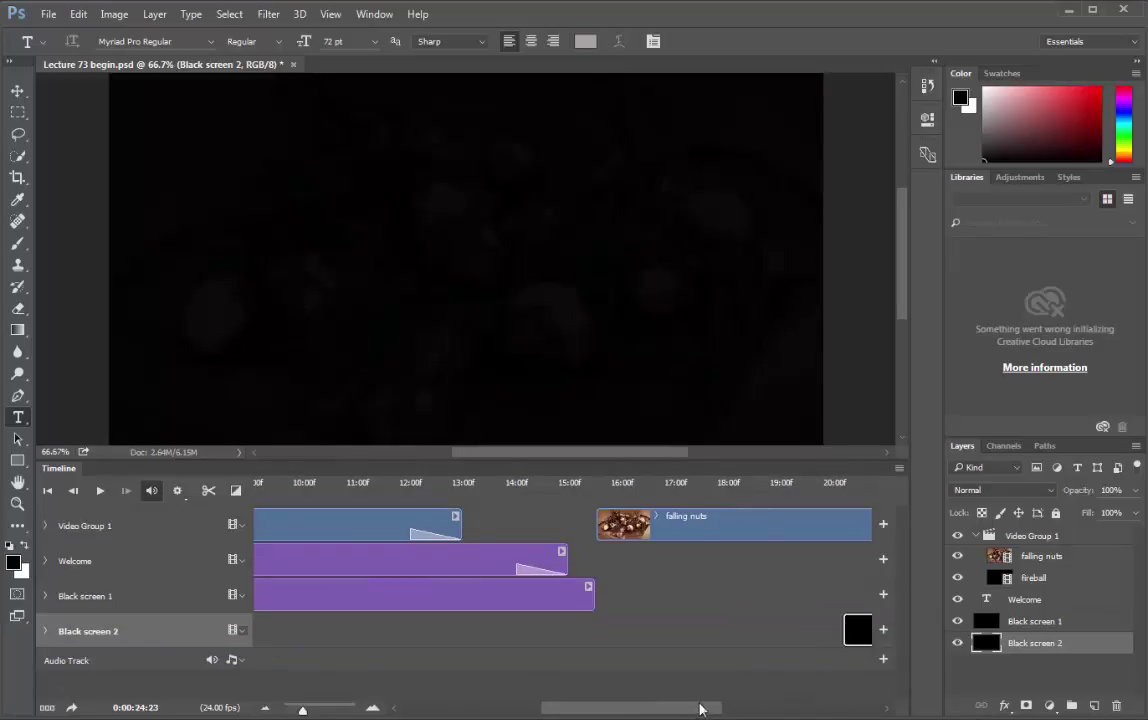
{"action": "left_click_drag", "start_coordinate": [697, 710], "coordinate": [809, 714]}
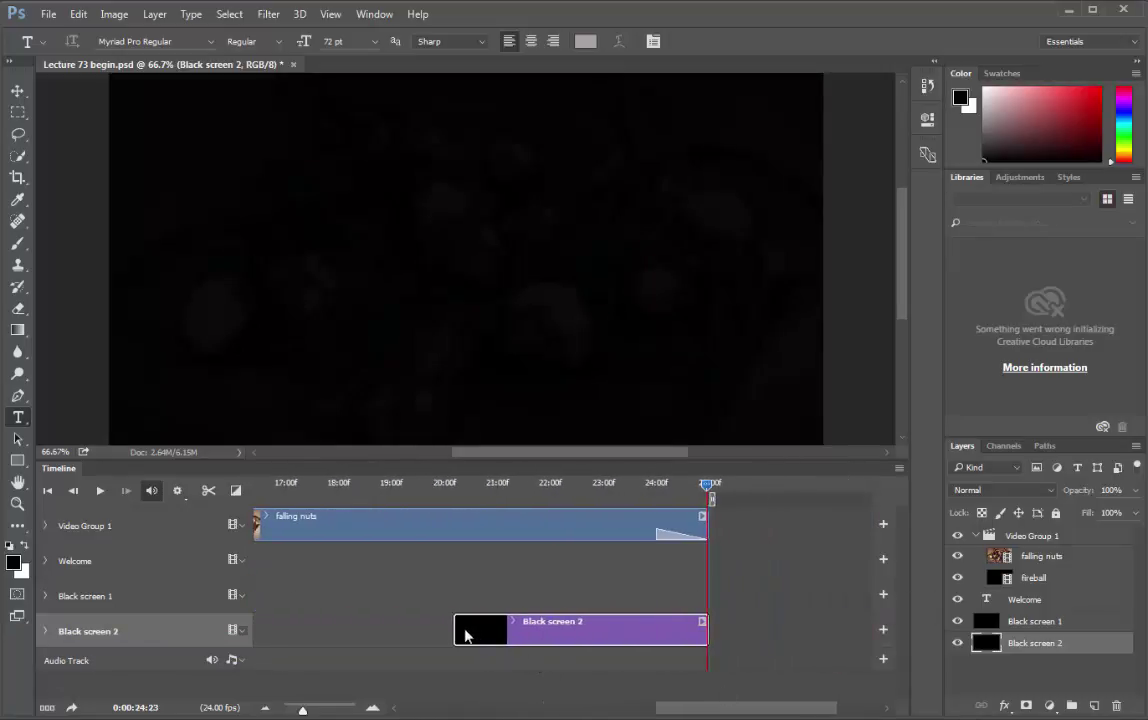
{"action": "left_click_drag", "start_coordinate": [459, 623], "coordinate": [650, 623]}
{"action": "left_click_drag", "start_coordinate": [768, 710], "coordinate": [719, 710]}
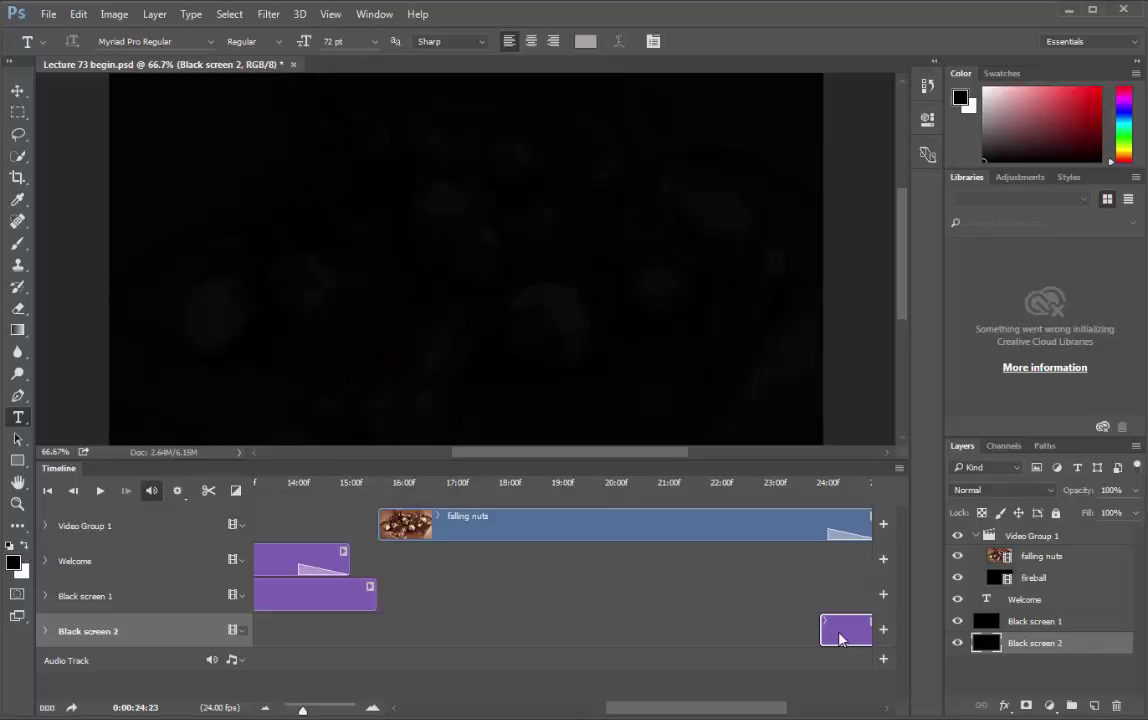
Step: Move Black screen 2 onto the Black screen 1 track as Video Group 2, then return to the first frame
{"action": "left_click_drag", "start_coordinate": [840, 638], "coordinate": [829, 593]}
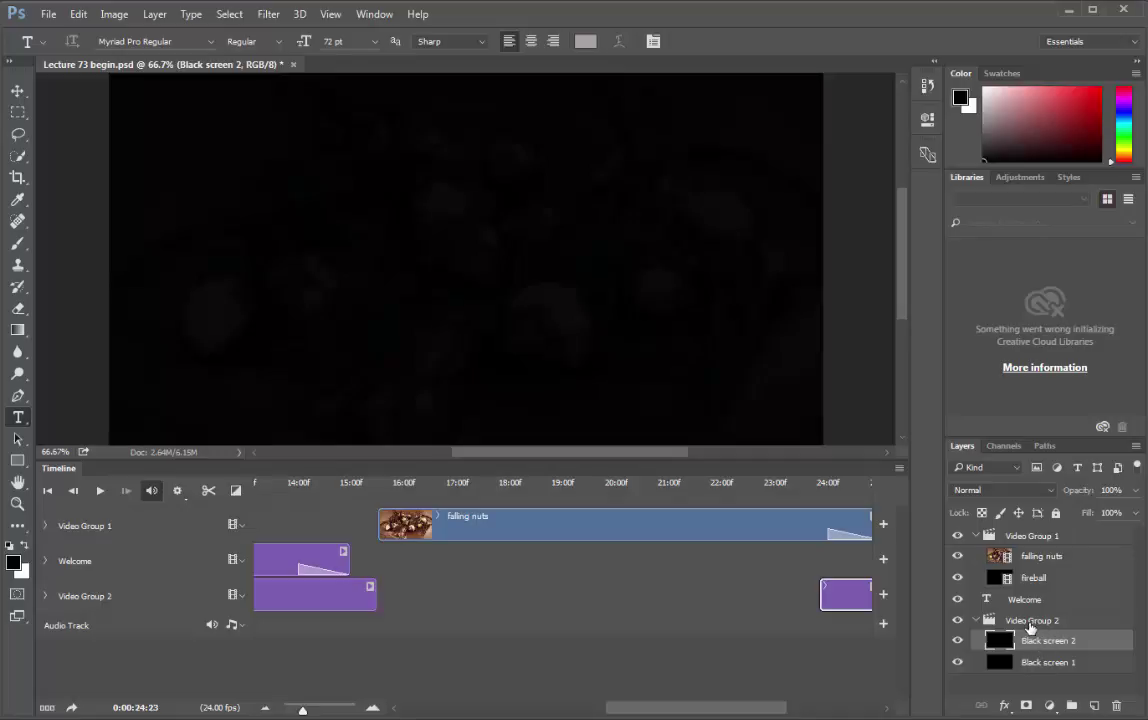
{"action": "left_click", "coordinate": [47, 490]}
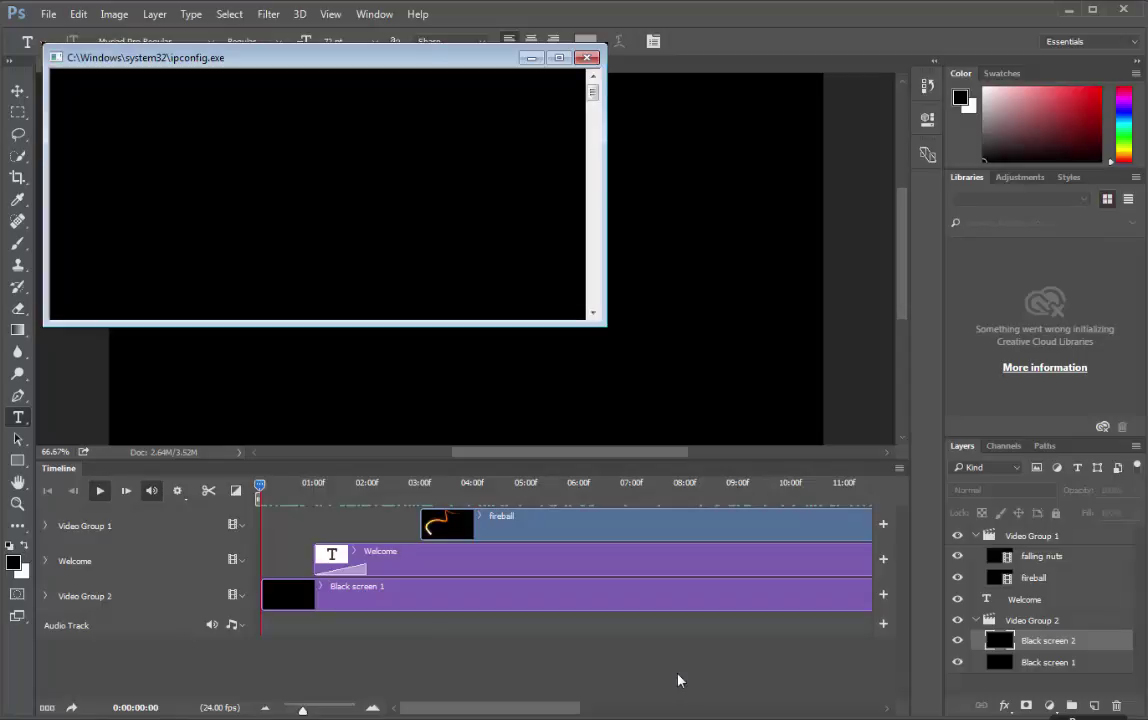
Step: Play the timeline from the first frame to preview the black opening and Welcome fade-in
{"action": "key", "text": "space"}
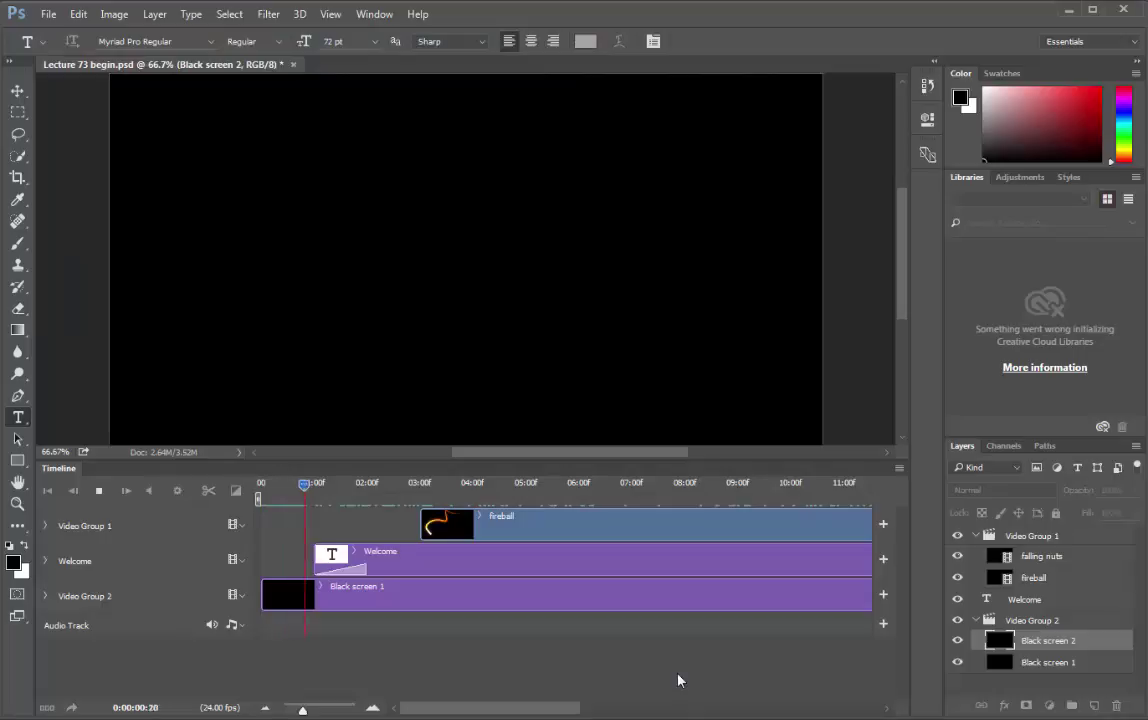